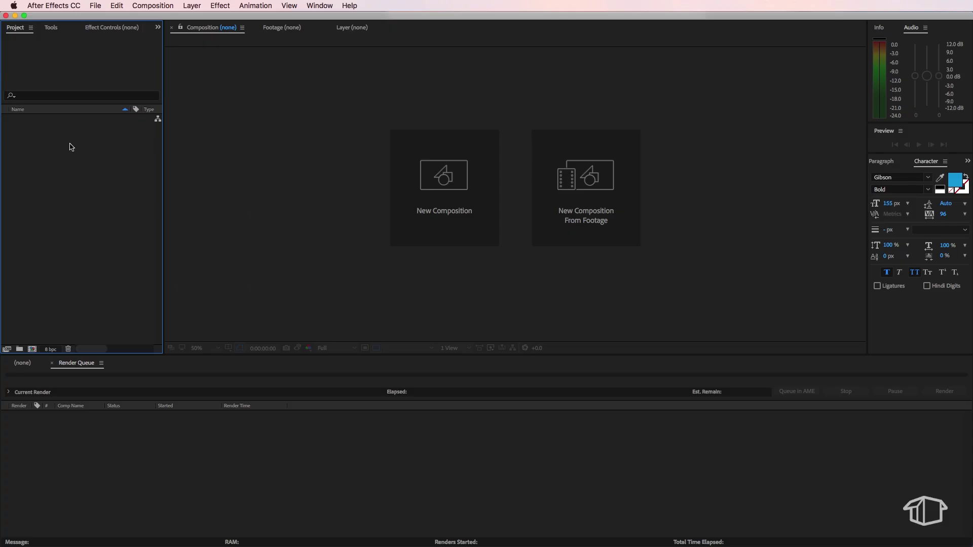
- Create a new composition with the HDTV 1080 25 preset, at 25 frames per second and 18 seconds long
right_click(60, 141)
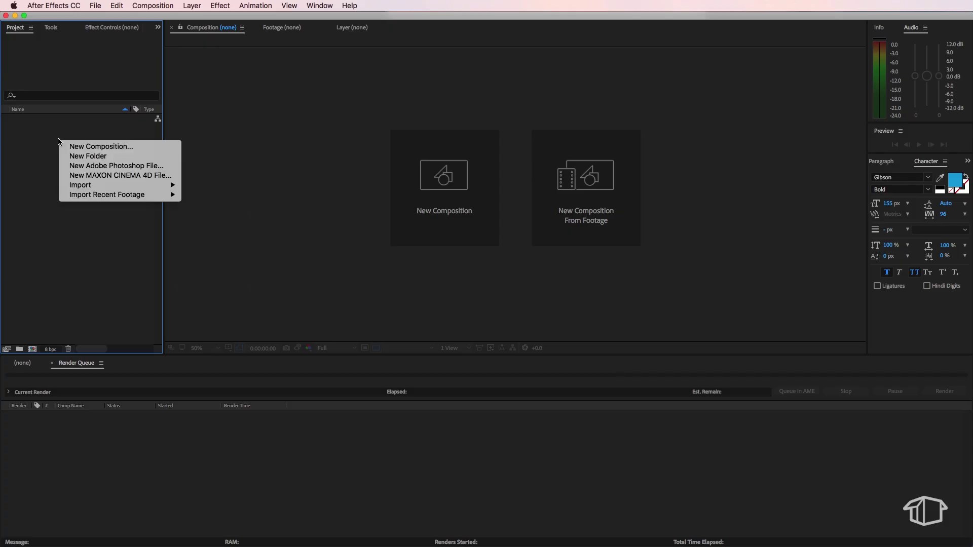
left_click(95, 148)
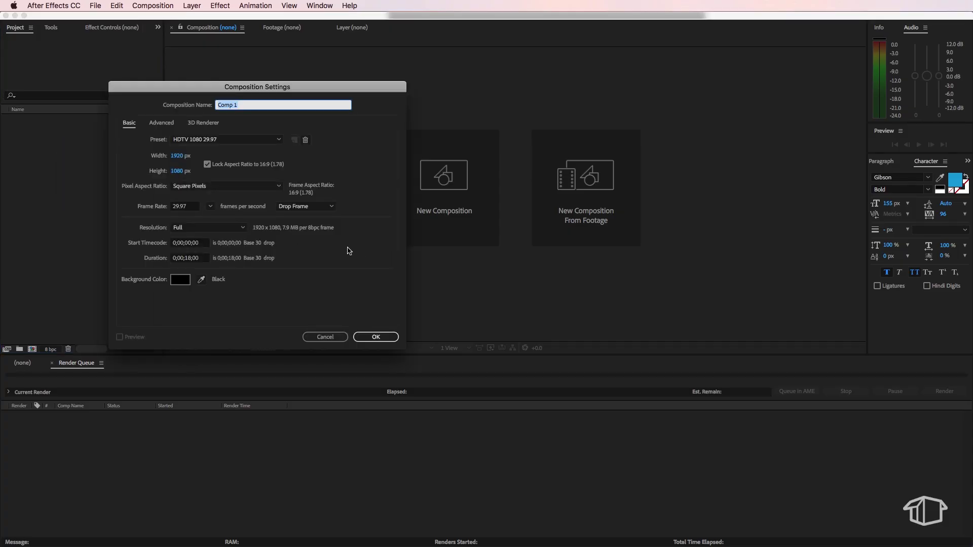
left_click(210, 206)
left_click(223, 269)
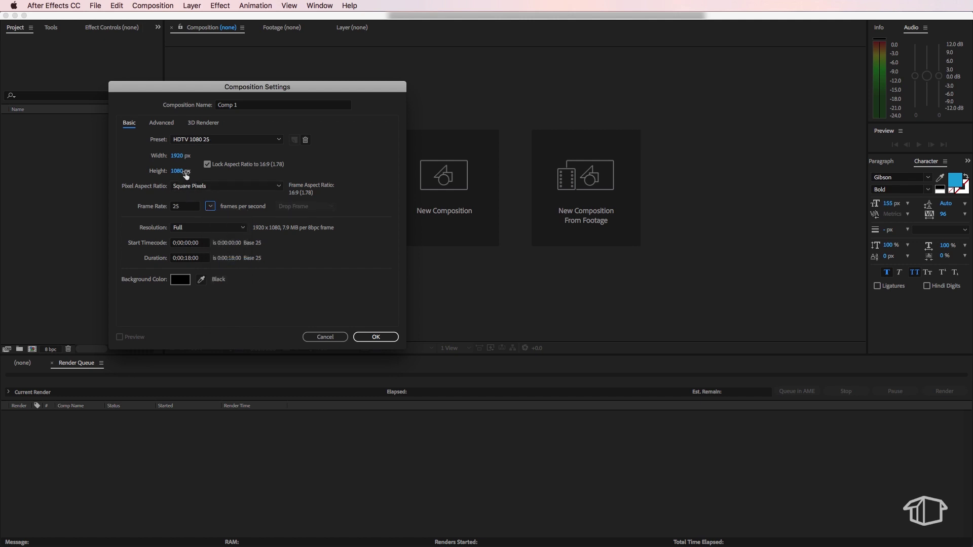
left_click(252, 142)
left_click(225, 398)
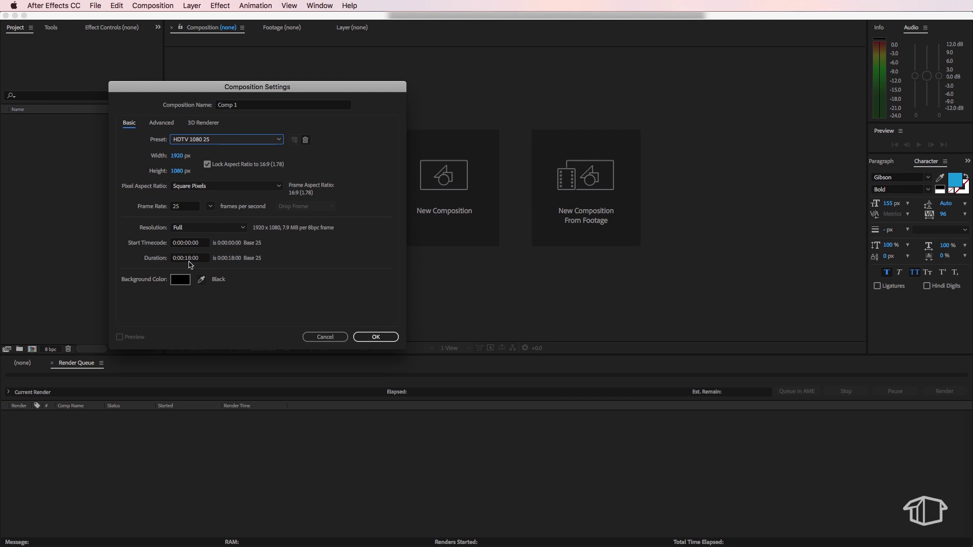
left_click(360, 335)
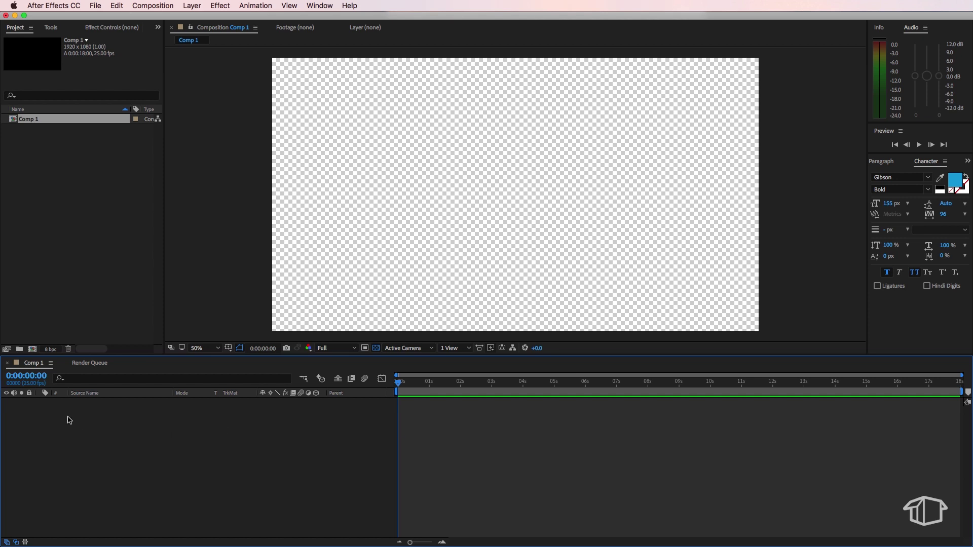
- Add a new full-frame solid layer to Comp 1 with the default solid settings
right_click(80, 414)
mouse_move(117, 423)
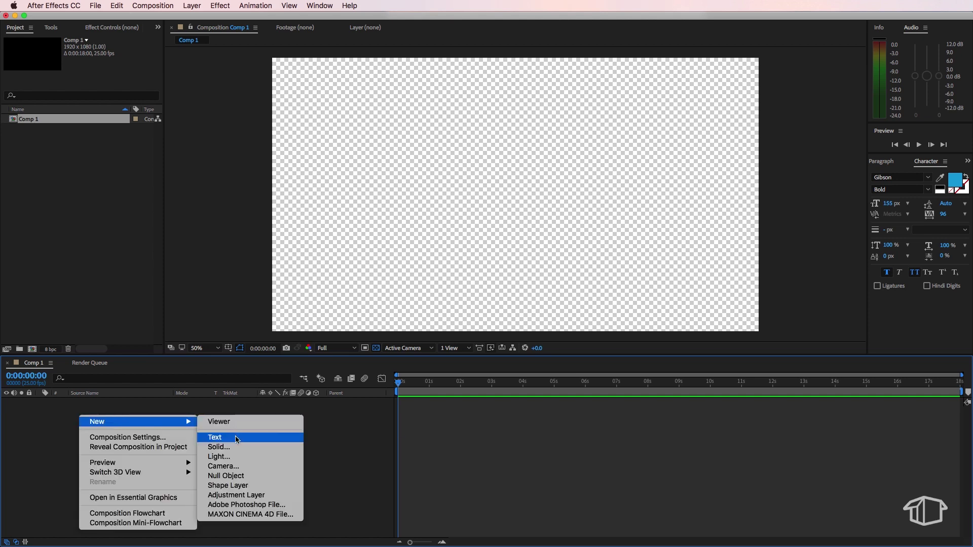
left_click(223, 448)
left_click(434, 328)
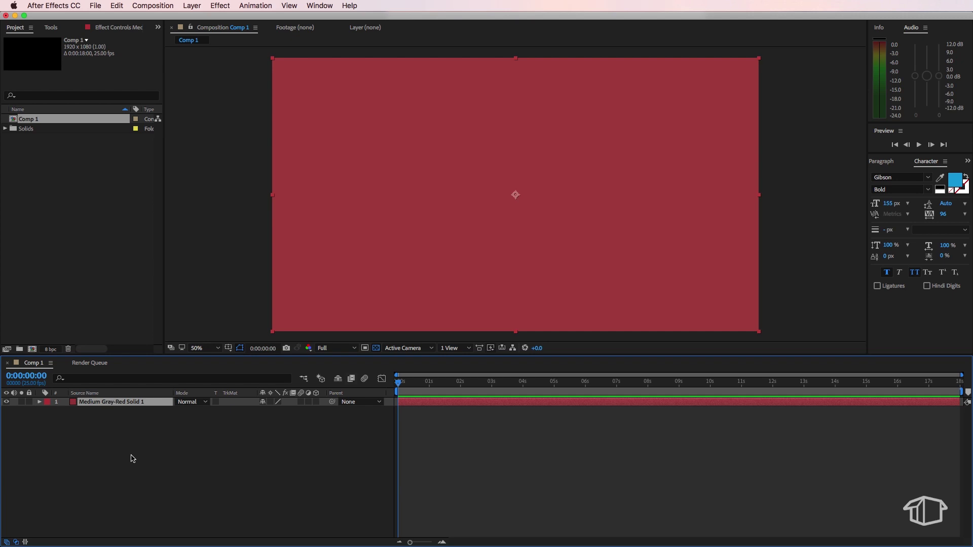
- Apply the CC Particle Systems II simulation effect to the red solid layer
left_click(113, 405)
key("=")
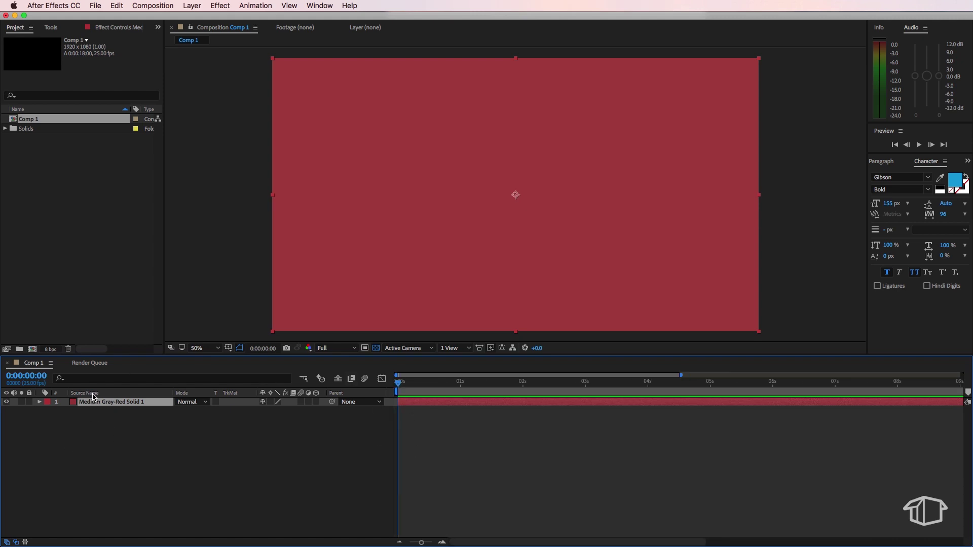
left_click(221, 6)
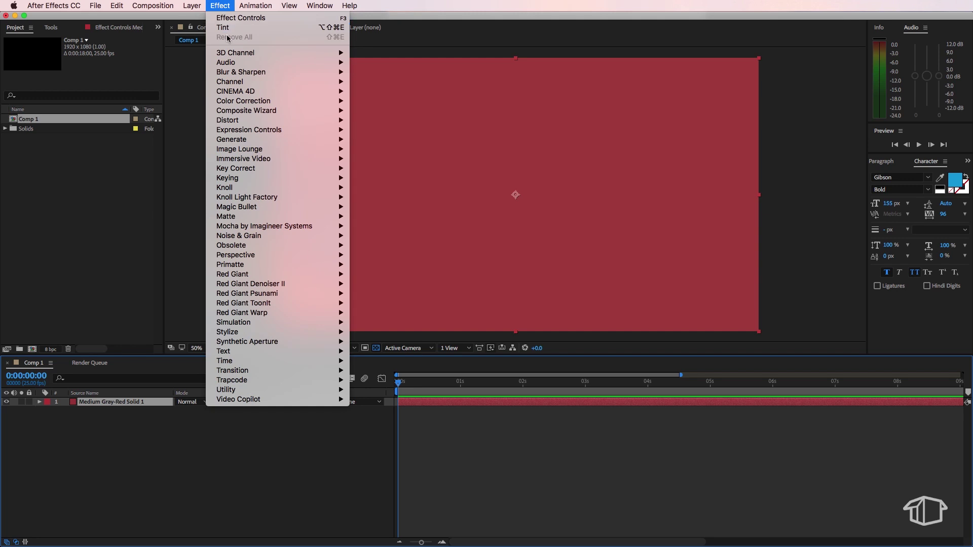
mouse_move(238, 323)
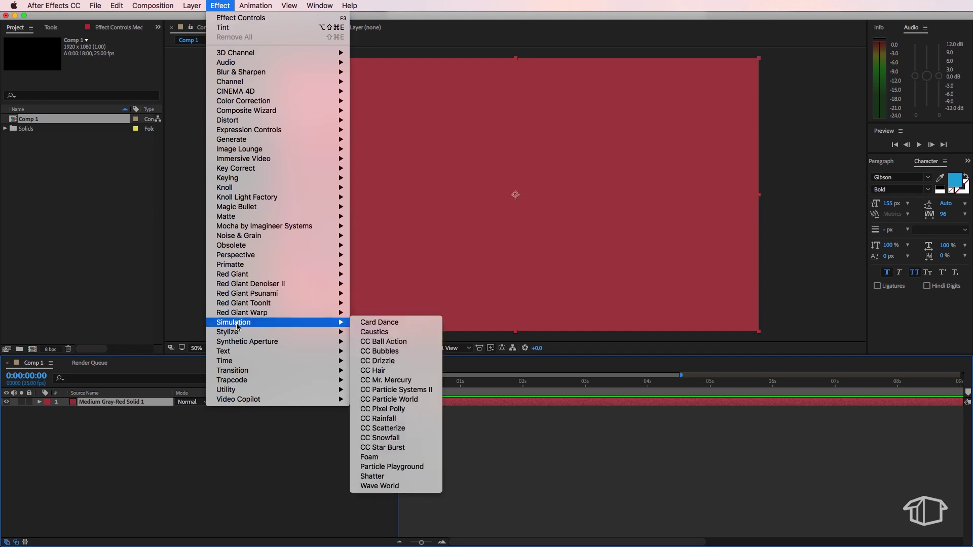
left_click(430, 391)
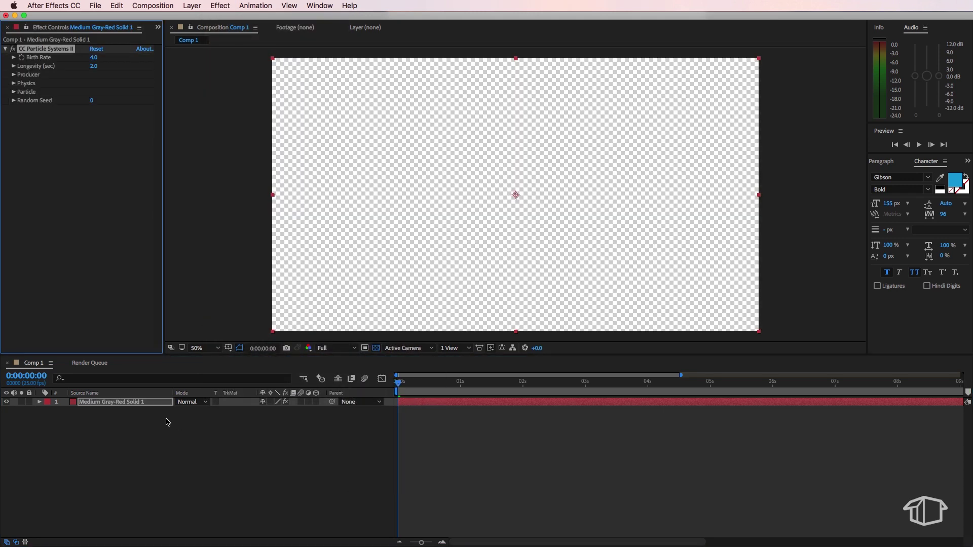
- Preview the default particle burst over the first frames and return to the start of the composition
left_click_drag(399, 383, 422, 402)
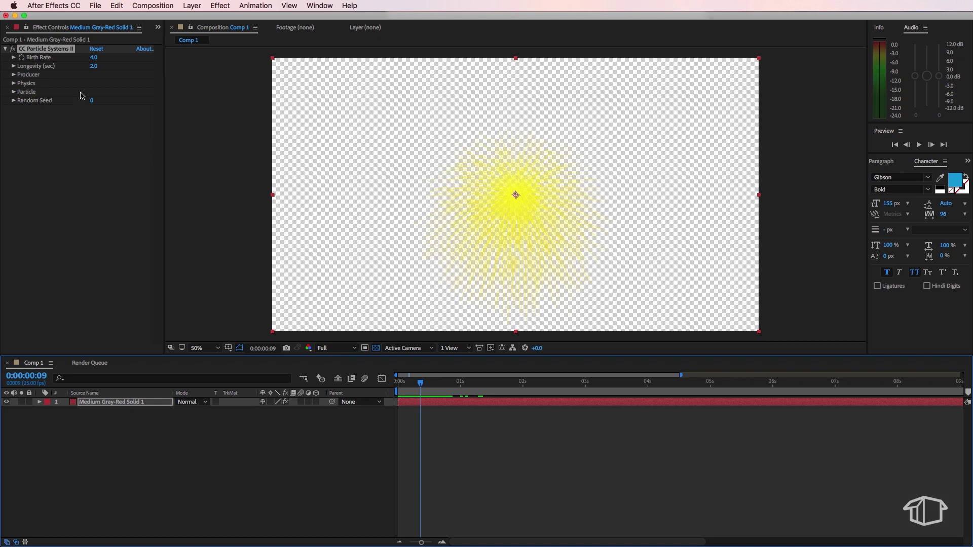
key("Home")
left_click_drag(412, 386, 386, 389)
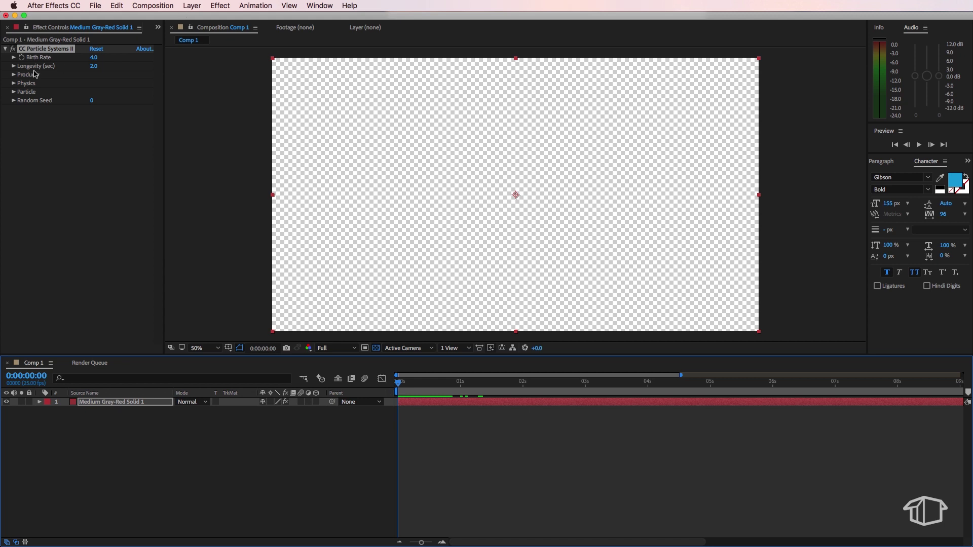
- Add a Birth Rate keyframe at the first frame and set its value to 0
left_click(14, 58)
left_click(94, 58)
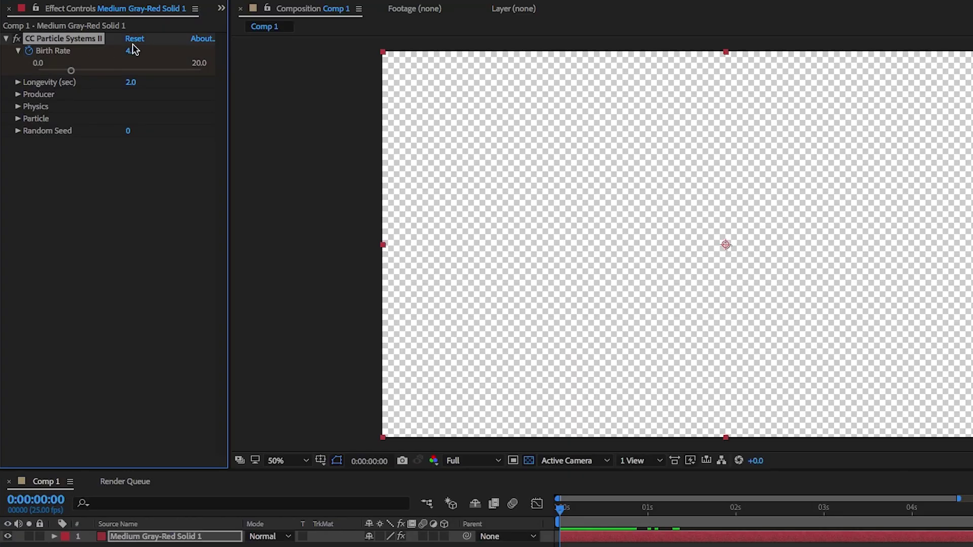
type("0")
key("Return")
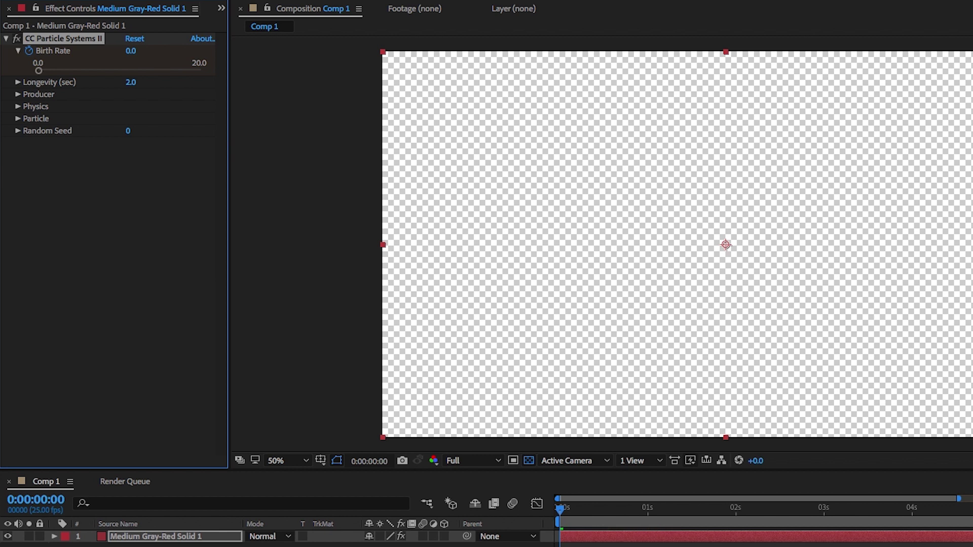
- Set the particles' Longevity to 3.5 seconds, ending with the playhead at the first frame
left_click(16, 82)
left_click(131, 82)
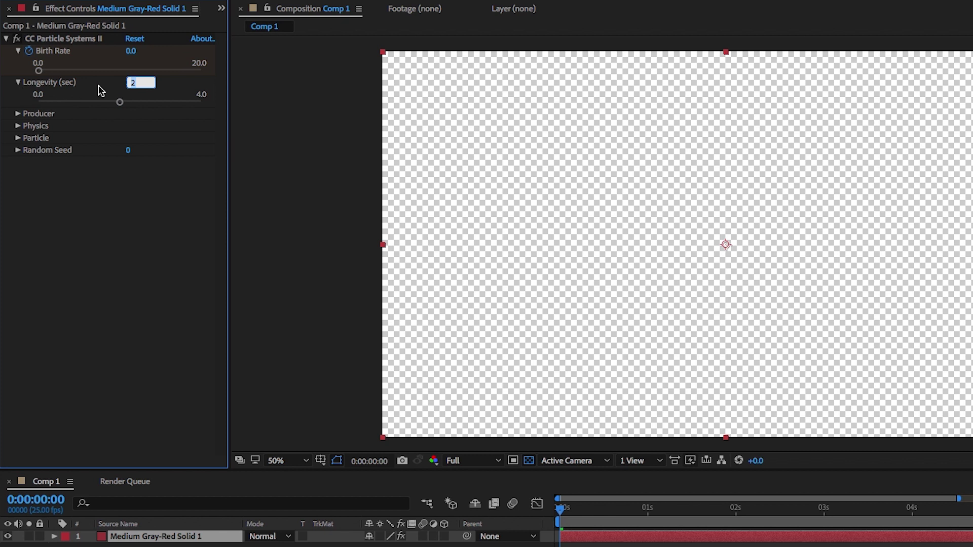
type("3.5")
key("Return")
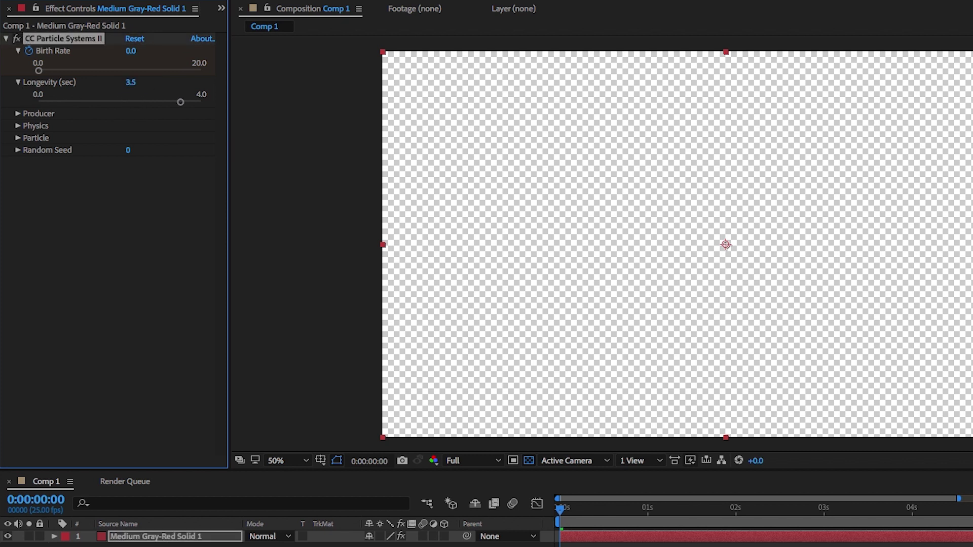
left_click_drag(569, 508, 534, 511)
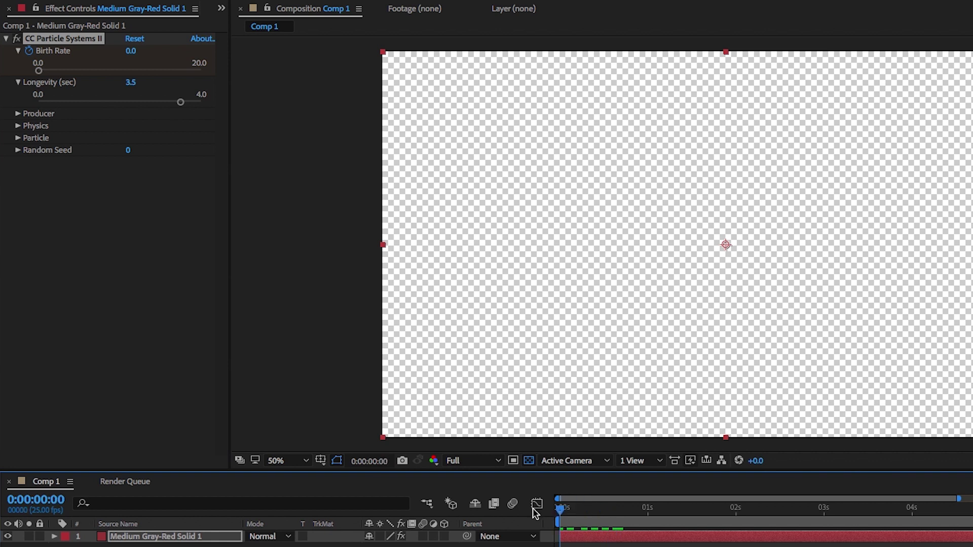
- Set the Producer's Radius X and Radius Y both to 0
left_click(18, 114)
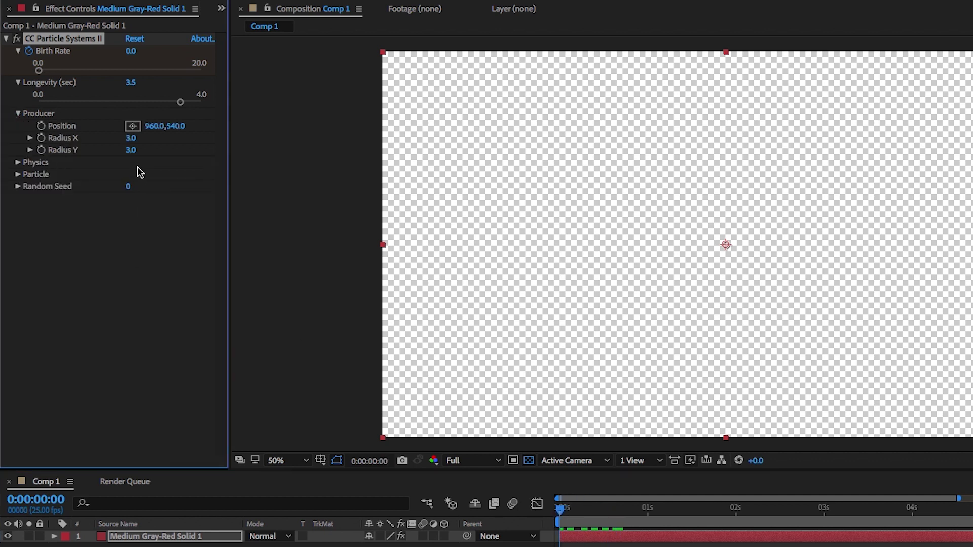
left_click(131, 138)
type("0")
key("Return")
left_click(132, 150)
type("0")
key("Return")
- Set the Physics Velocity to 0 with a keyframe at the first frame, and set Gravity to 0
left_click(17, 162)
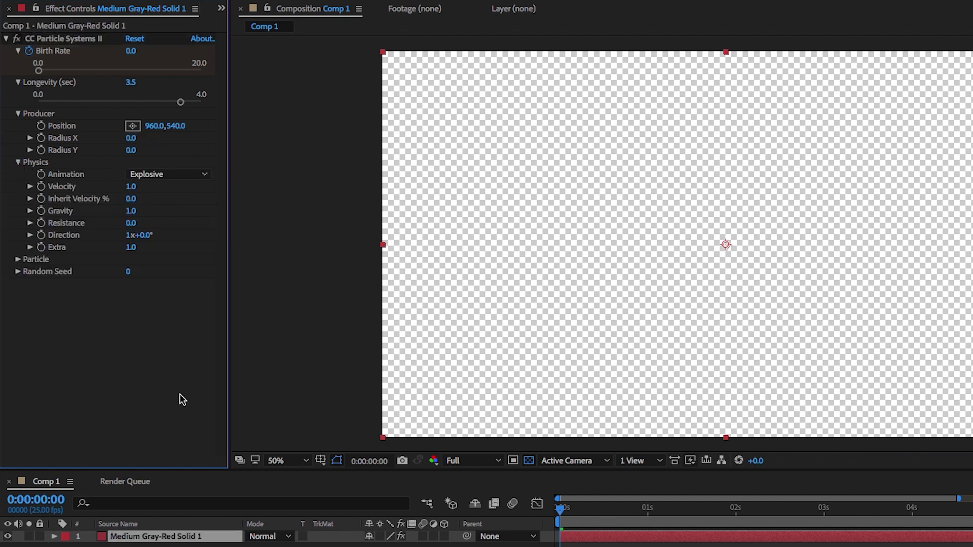
left_click(131, 187)
type("0")
key("Return")
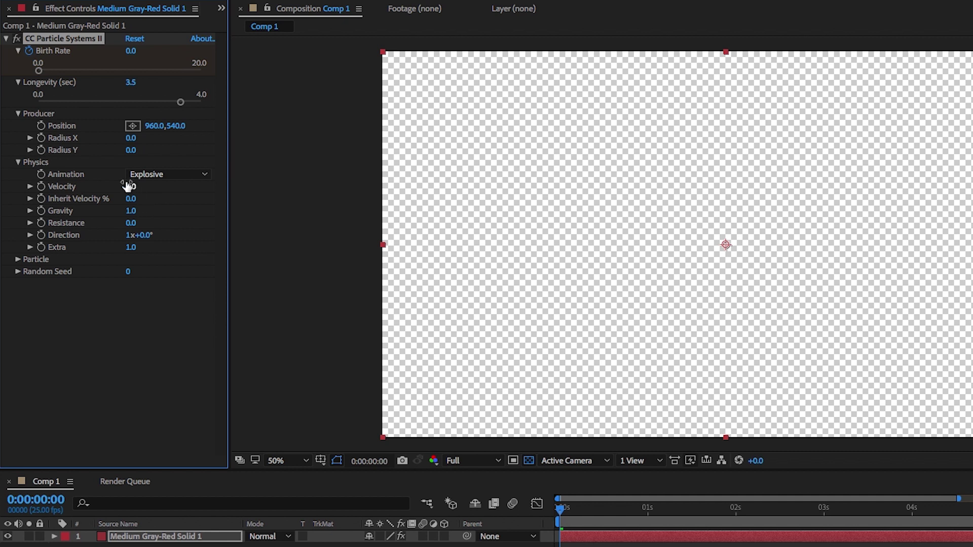
left_click(41, 187)
left_click(131, 211)
type("0")
key("Return")
- Keyframe Resistance at the first frame with a value of 4.7, and set Direction to 0x+0.0°
left_click(41, 223)
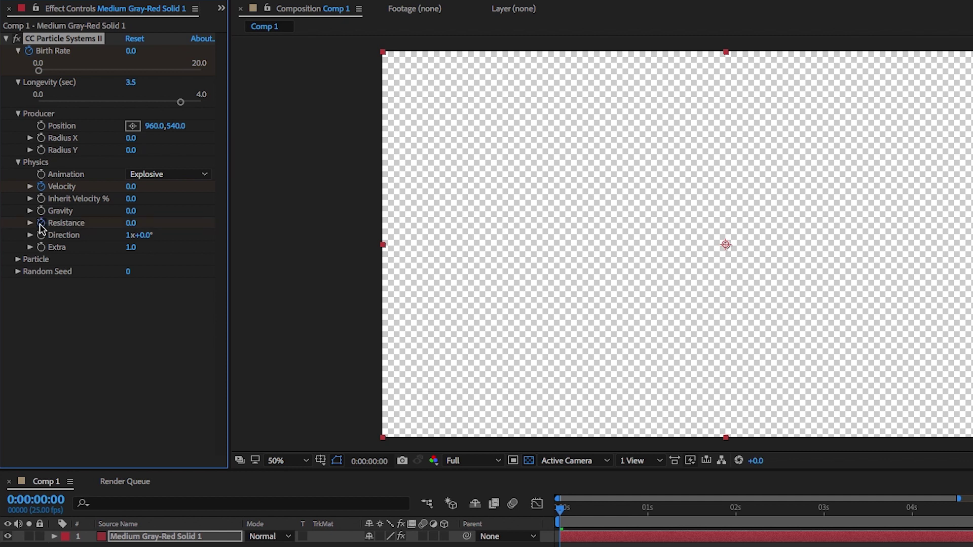
left_click(131, 225)
type("4.7")
key("Return")
key("Tab")
type("0")
key("Return")
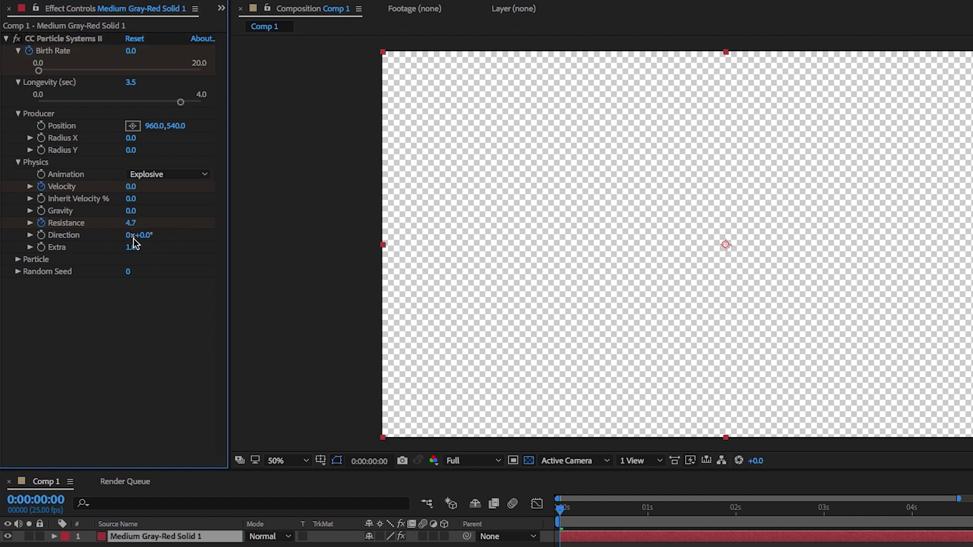
- Change the Particle Type to Lens Convex and briefly play the timeline
left_click(17, 259)
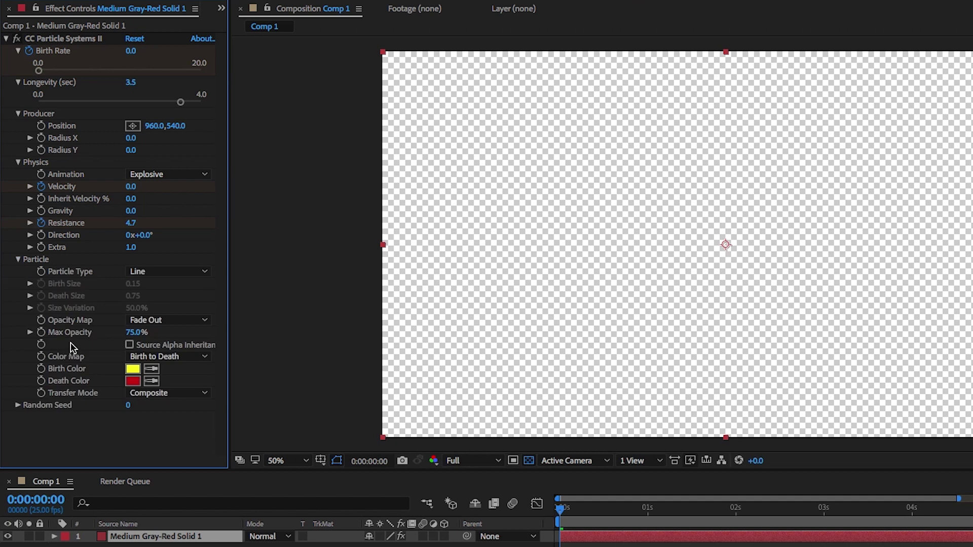
left_click(153, 275)
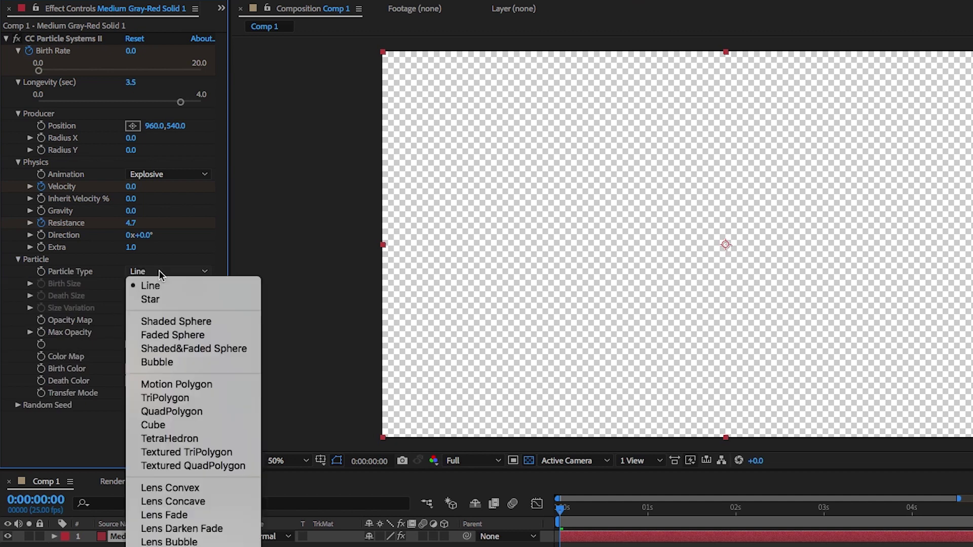
left_click(205, 490)
left_click(562, 517)
key("space")
key("space")
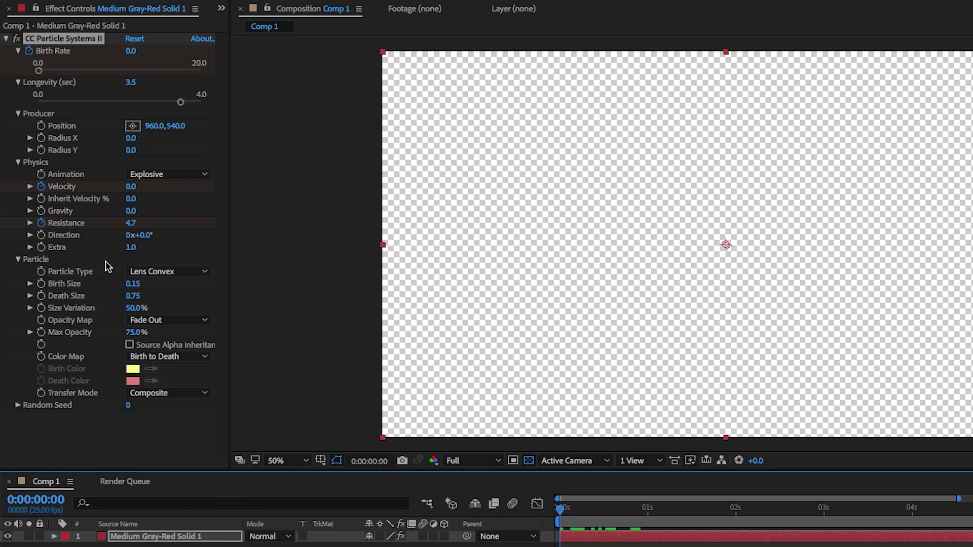
- Set the particles' Birth Size and Death Size to 0 and keyframe both at the first frame
left_click(132, 284)
type("0")
left_click(41, 284)
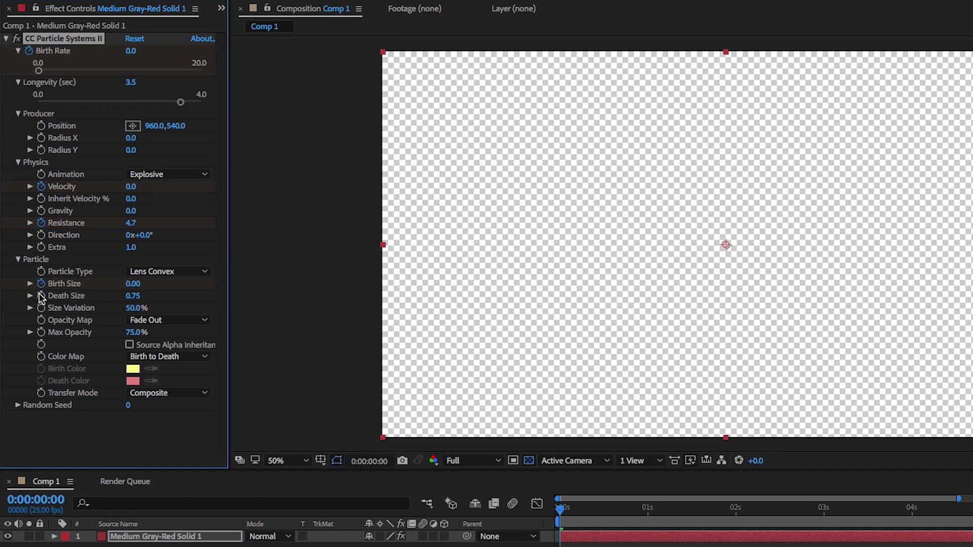
left_click(42, 296)
left_click(133, 296)
type("0")
key("Return")
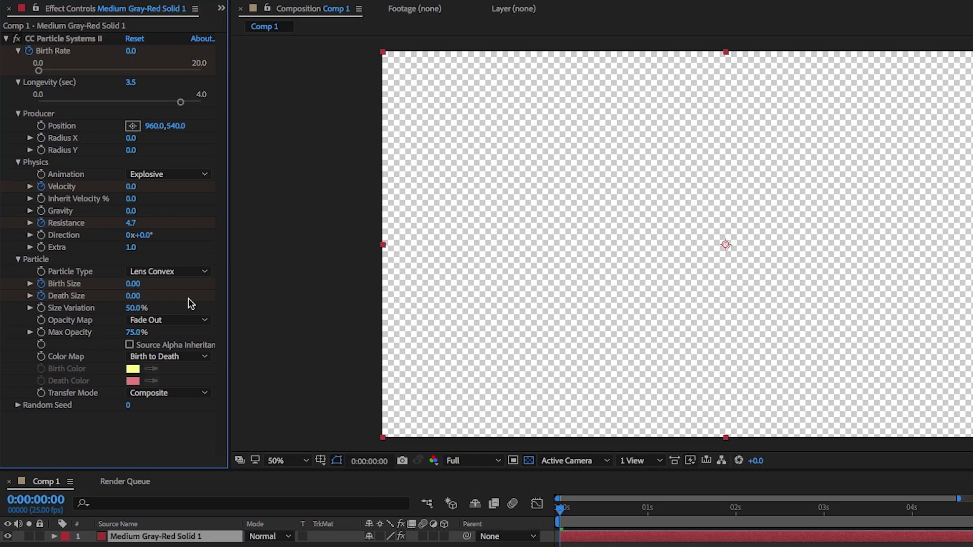
- Set the particles' Size Variation to 100% and Max Opacity to 100%
left_click(135, 307)
type("100")
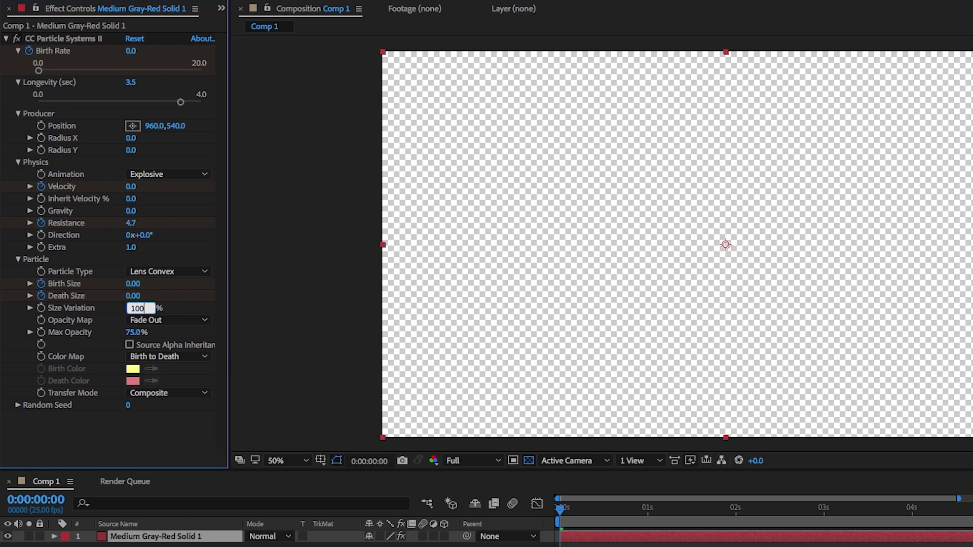
key("Return")
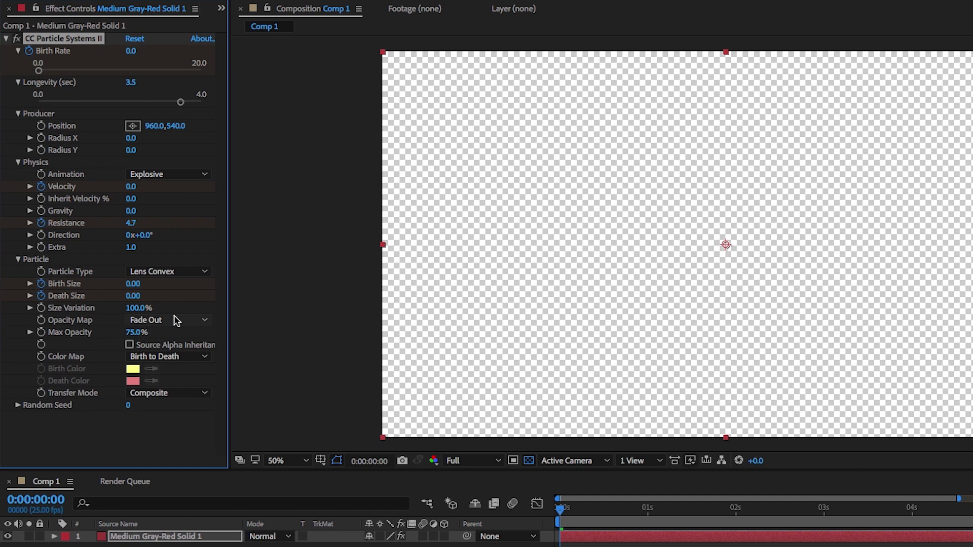
left_click(144, 333)
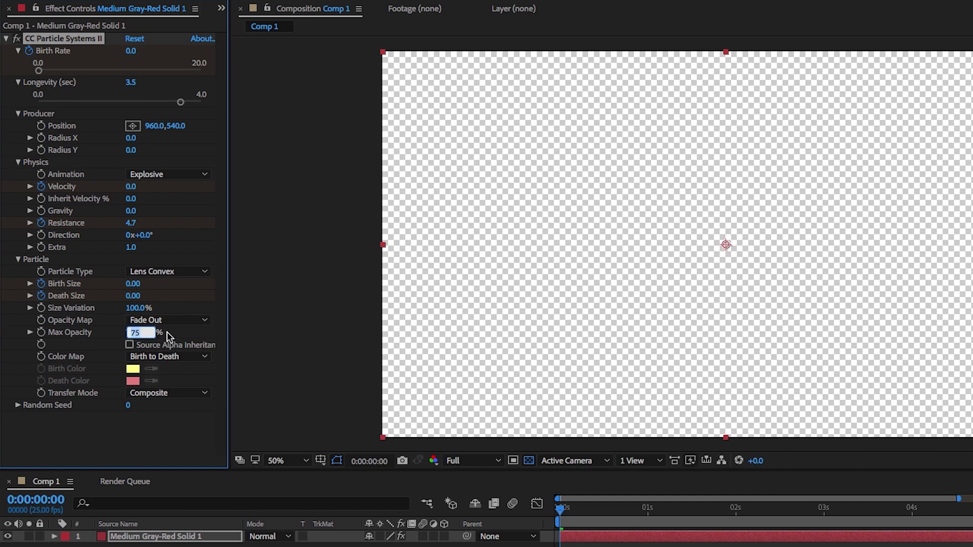
type("100")
key("Return")
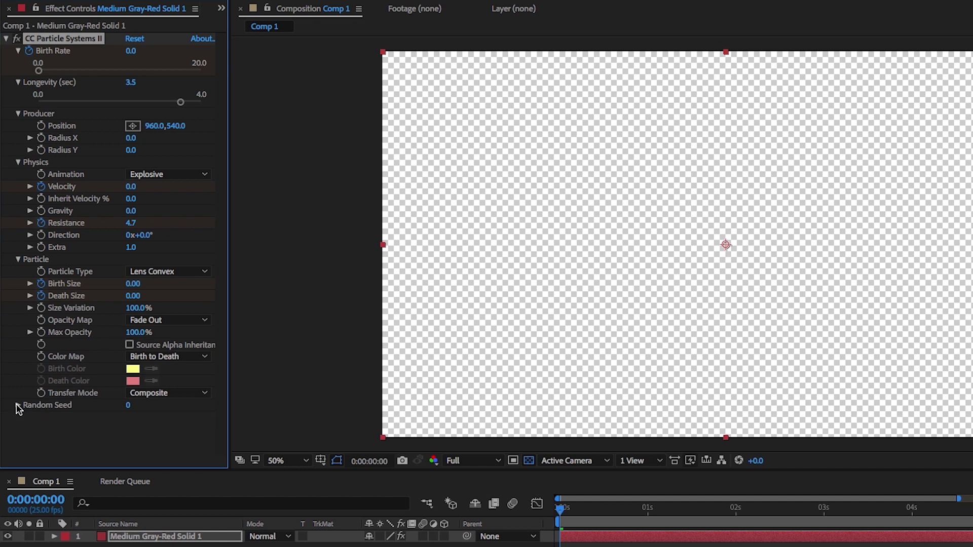
- Set the particle system's Random Seed to 430
left_click(128, 405)
type("430")
key("Return")
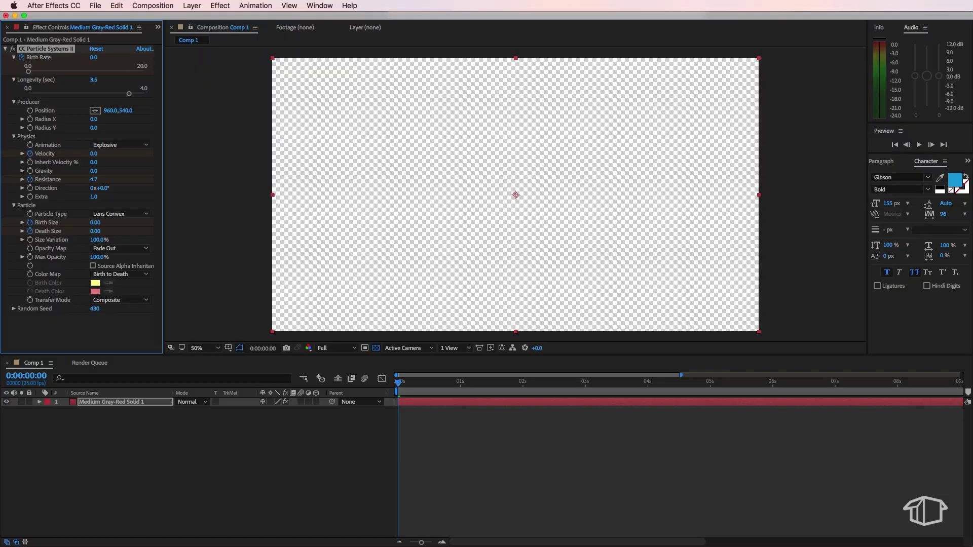
- Go to frame 4 with a frame-level timeline view and reveal the solid layer's keyframed properties
left_click(433, 435)
key("space")
left_click_drag(341, 383, 398, 392)
scroll(402, 419, "up", 3)
scroll(462, 413, "up", 2)
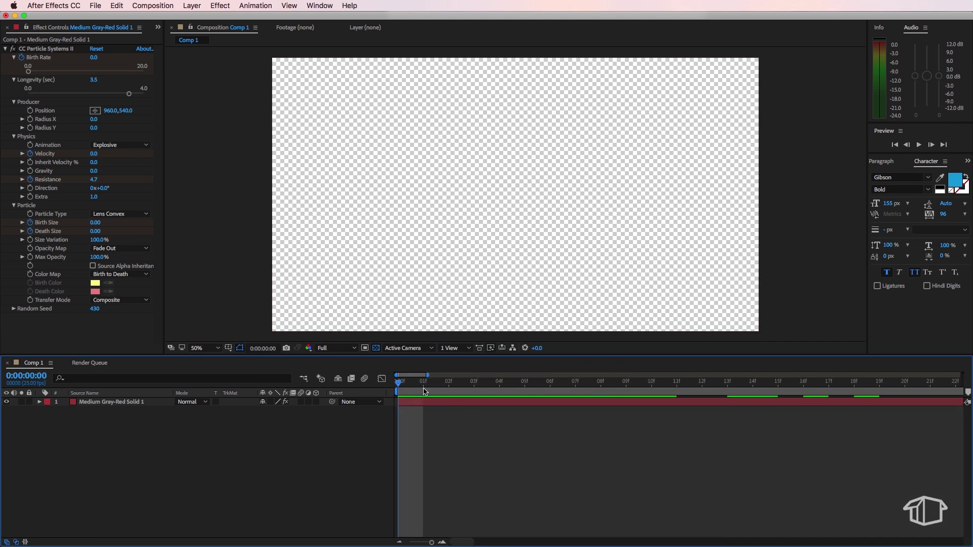
left_click(425, 385)
left_click_drag(425, 385, 499, 385)
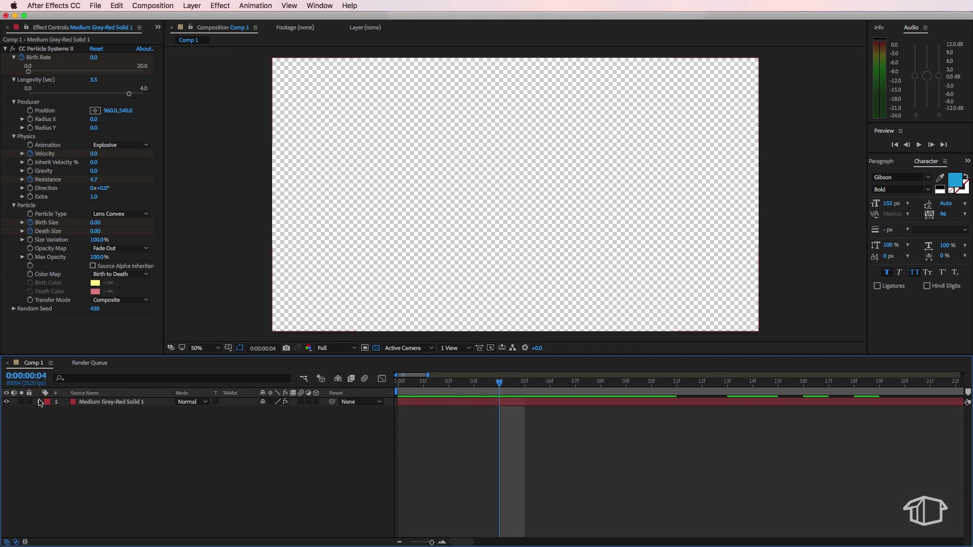
left_click(94, 405)
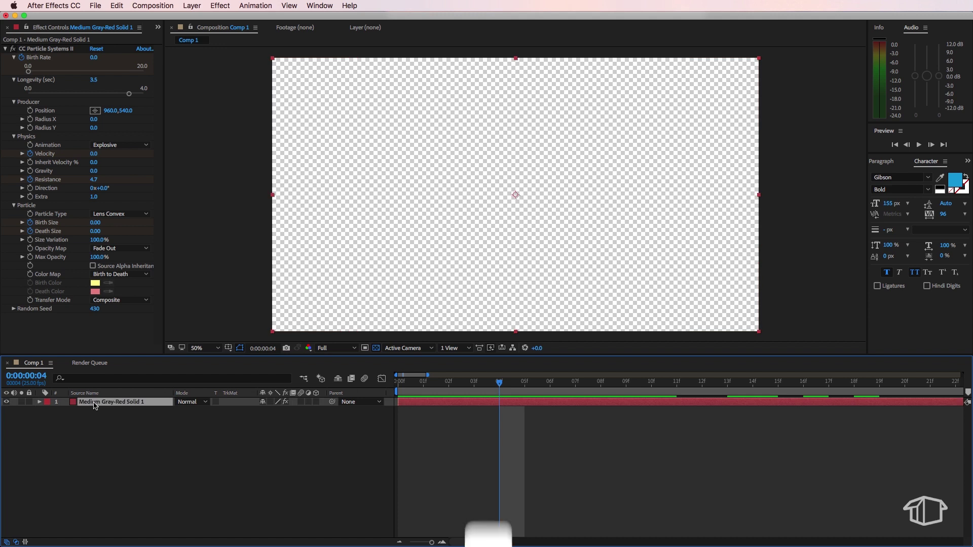
key("u")
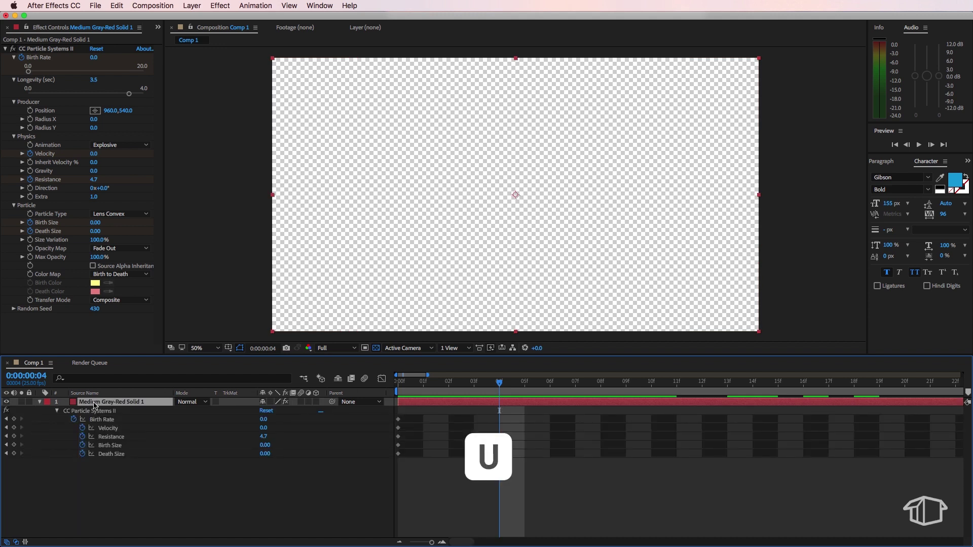
- Keyframe the particle Birth Rate at 22 and Velocity at 3.1 on frame 4
left_click(263, 420)
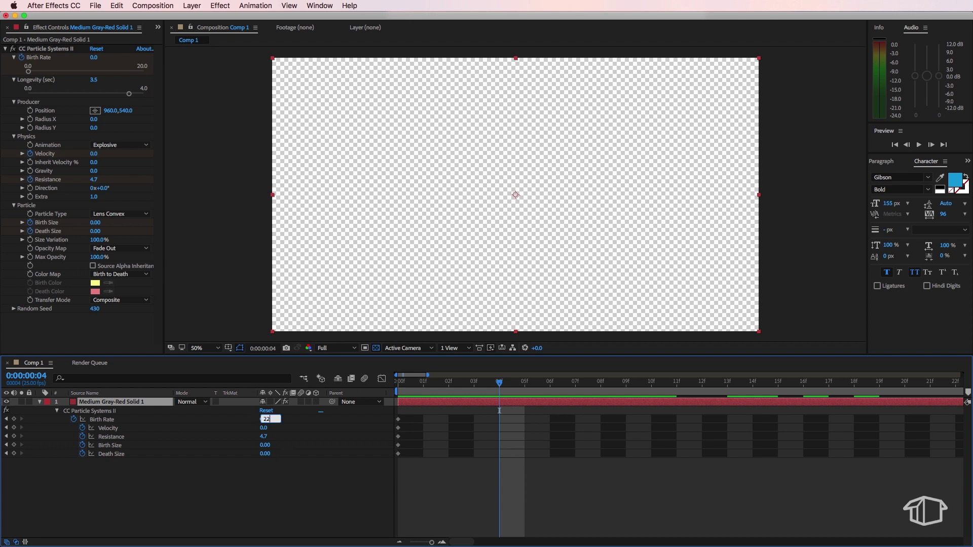
key("Return")
left_click(265, 428)
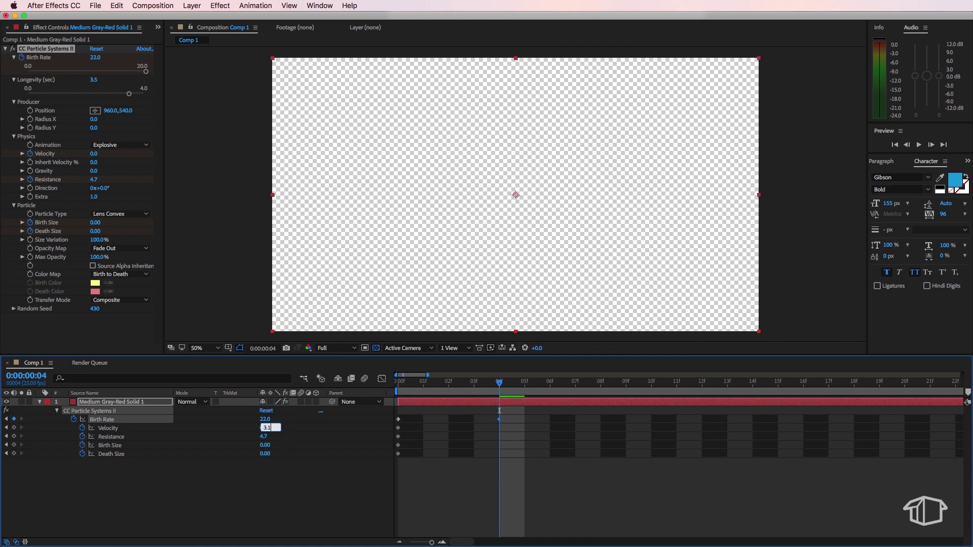
key("Return")
- Keyframe Resistance at 199 and Birth Size at 0.58 on frame 4
left_click(264, 436)
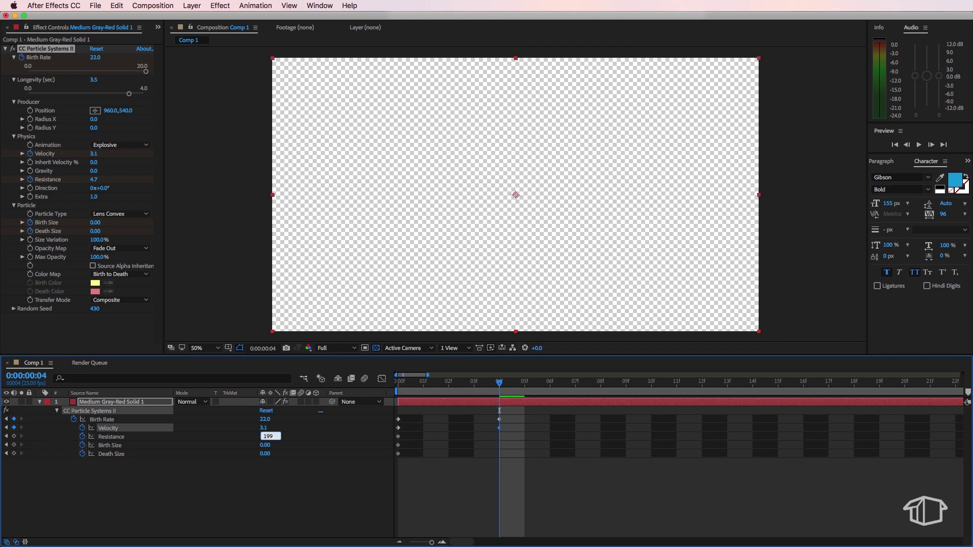
key("Return")
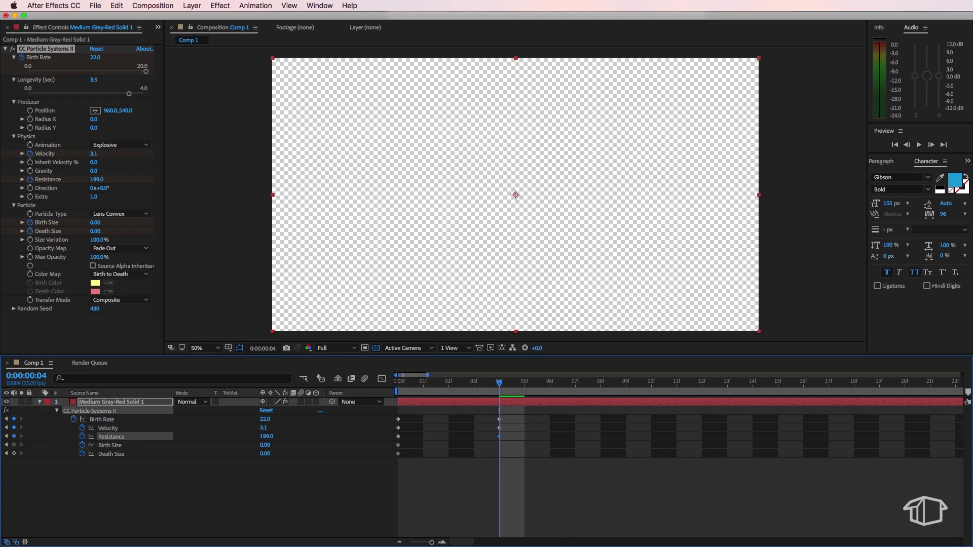
left_click(265, 445)
left_click(335, 470)
- Keyframe the Birth Rate back to 0 at frame 6
left_click(549, 383)
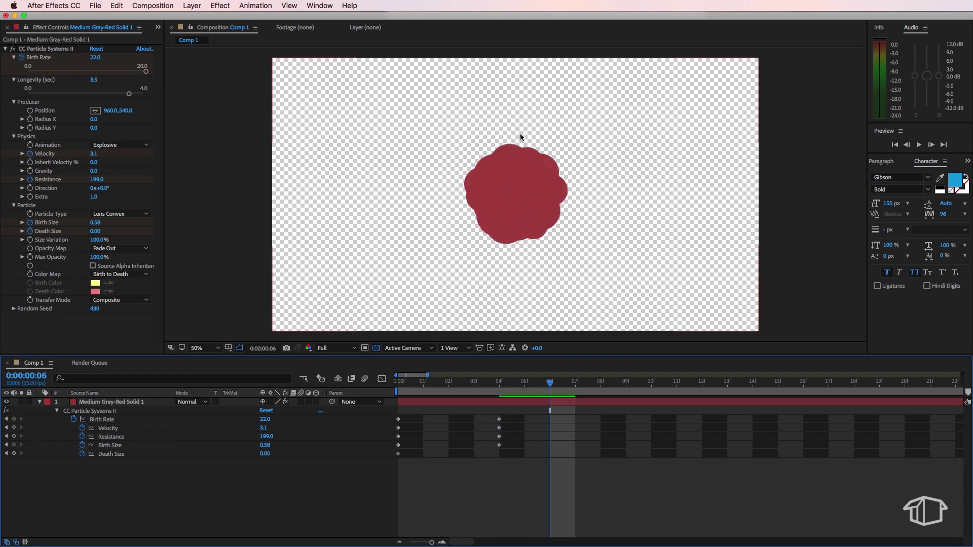
left_click_drag(552, 383, 549, 411)
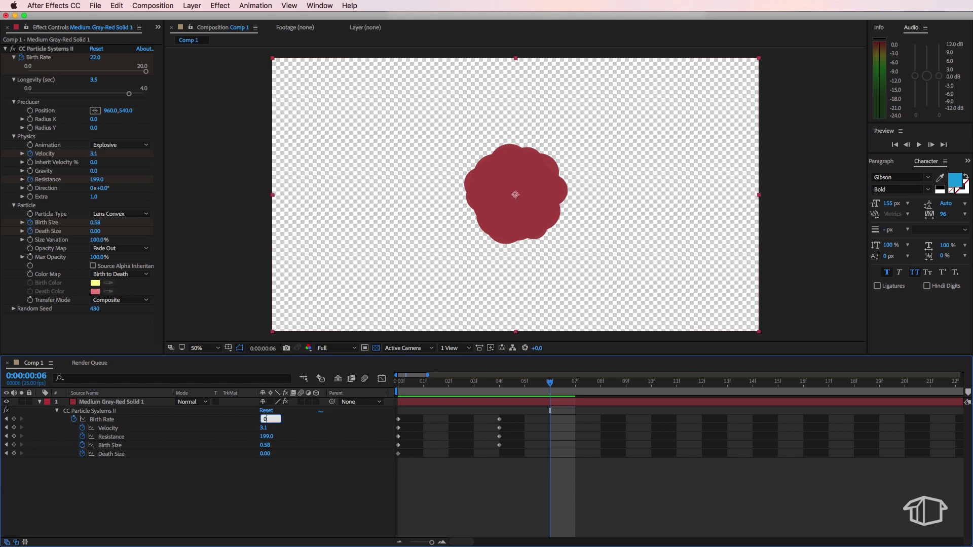
key("Return")
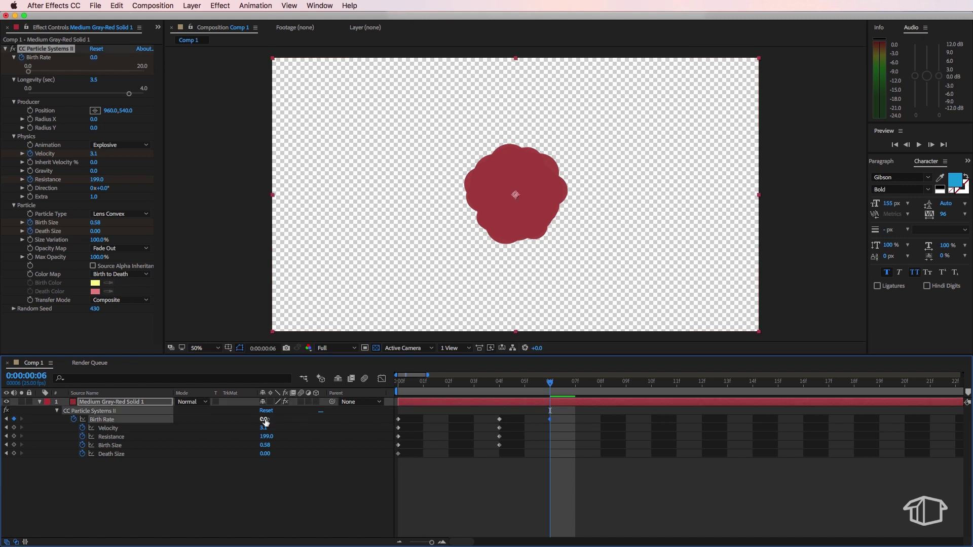
- Apply Easy Ease to the Birth Rate keyframe at frame 6
key("minus")
key("minus")
right_click(439, 421)
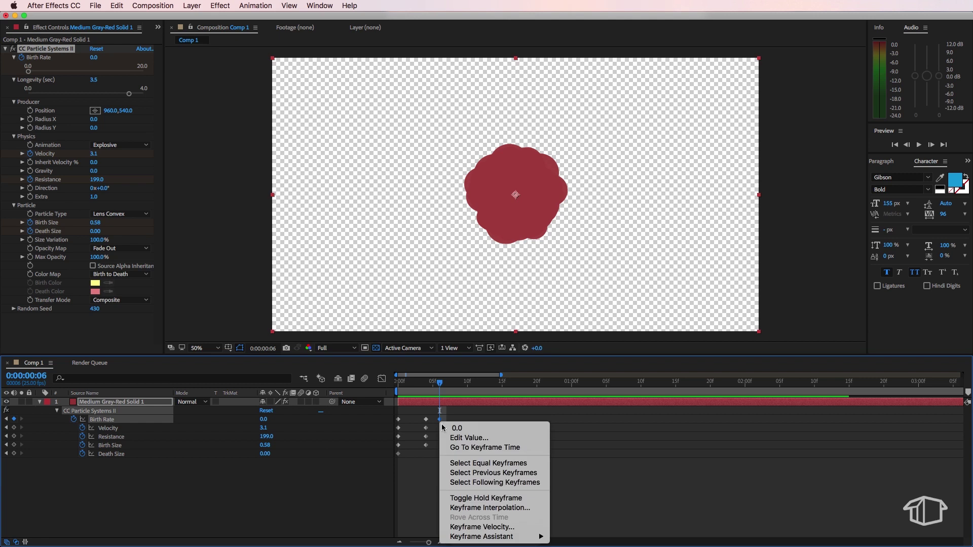
mouse_move(482, 535)
left_click(578, 480)
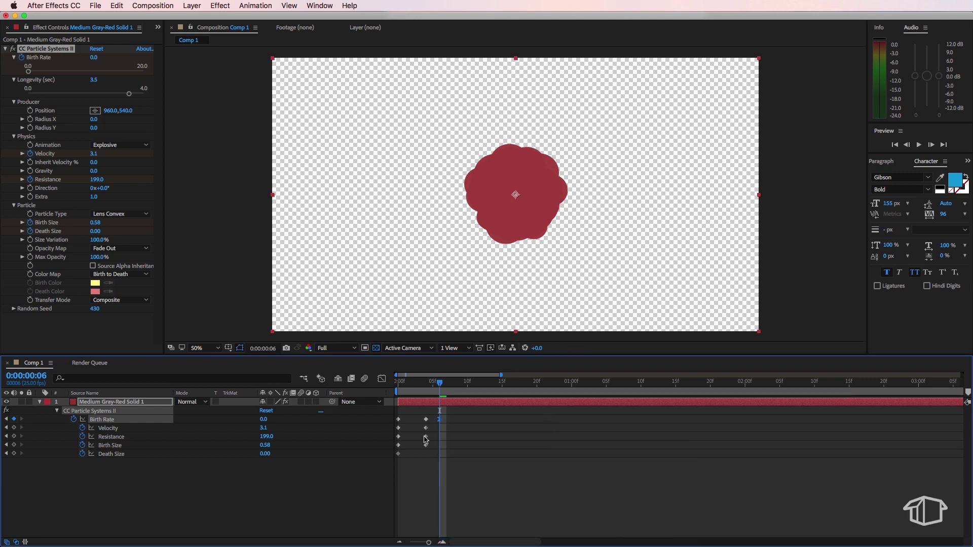
- Apply Easy Ease to the Resistance keyframe at frame 4
left_click(426, 437)
right_click(427, 438)
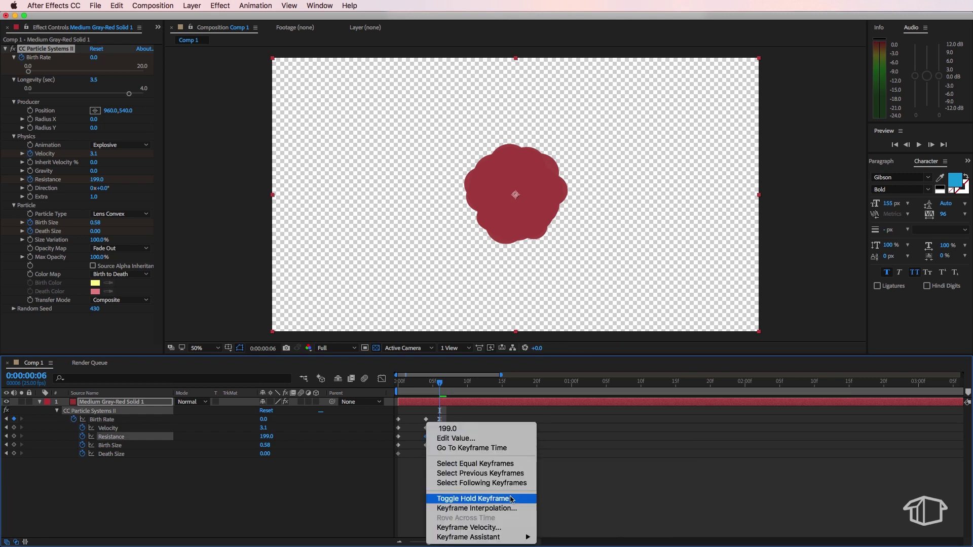
mouse_move(481, 536)
left_click(473, 482)
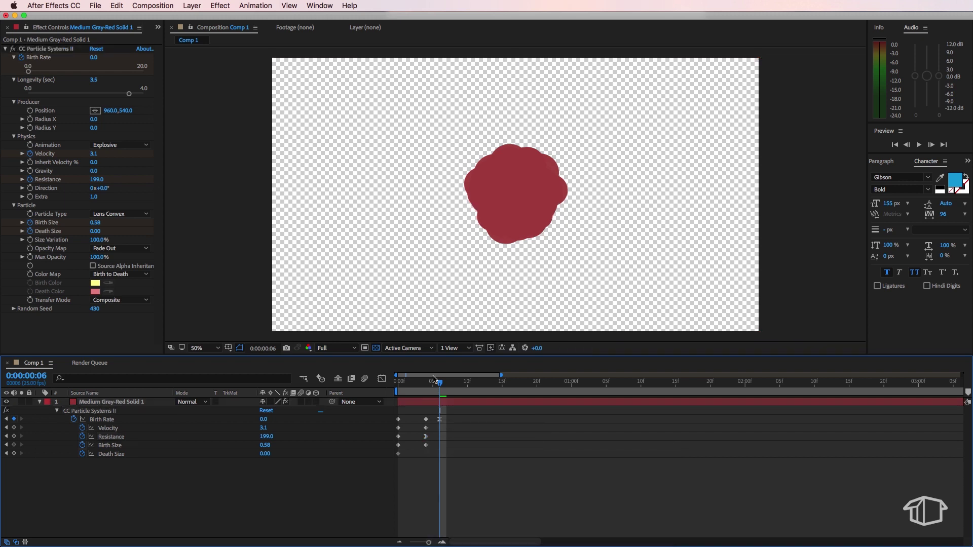
- Set the end of the work area to just past 3 seconds and preview the burst from the start
key("space")
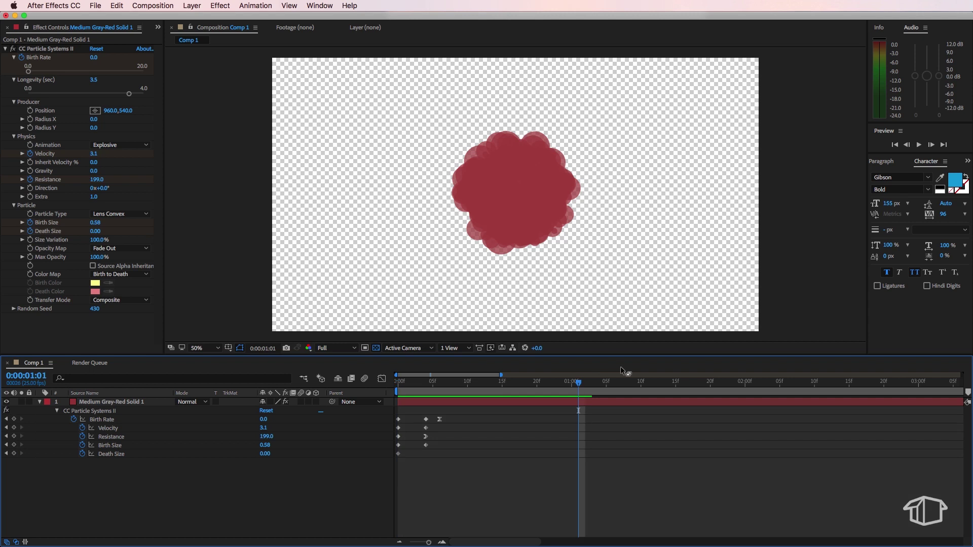
key("space")
key("n")
left_click_drag(913, 384, 779, 384)
key("minus")
key("Home")
key("space")
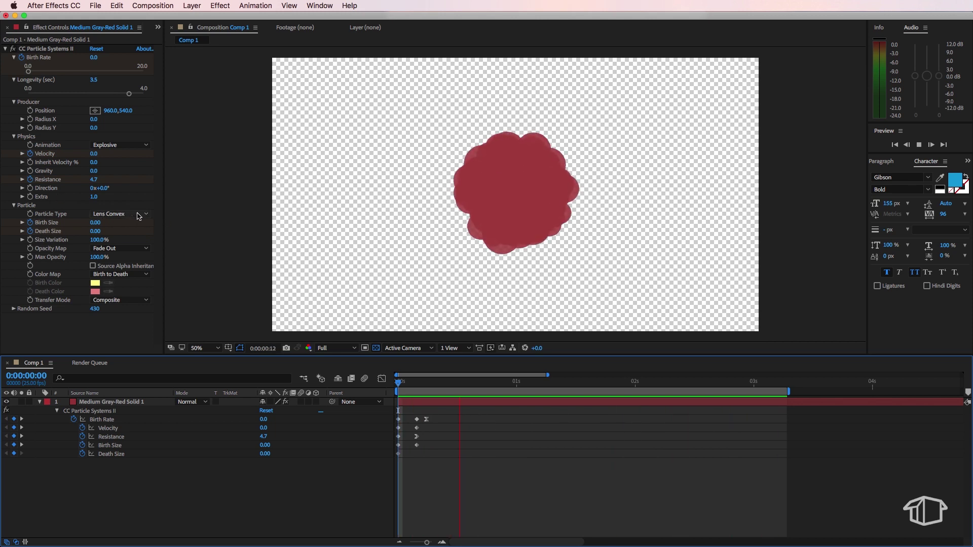
- Try the Star particle type, check it at 0:00:01:14, and switch back to Lens Convex
left_click(137, 215)
left_click(122, 235)
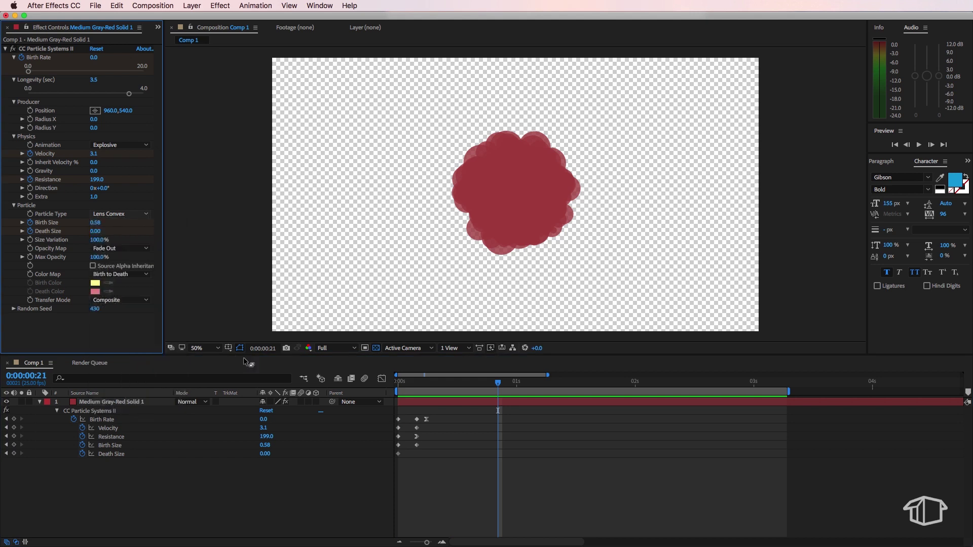
left_click_drag(511, 384, 583, 384)
left_click(103, 215)
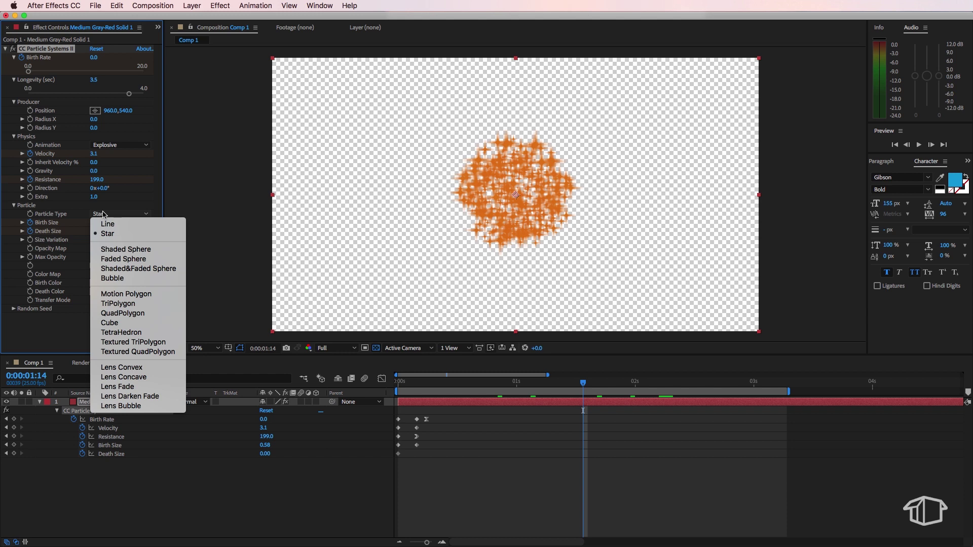
left_click(122, 367)
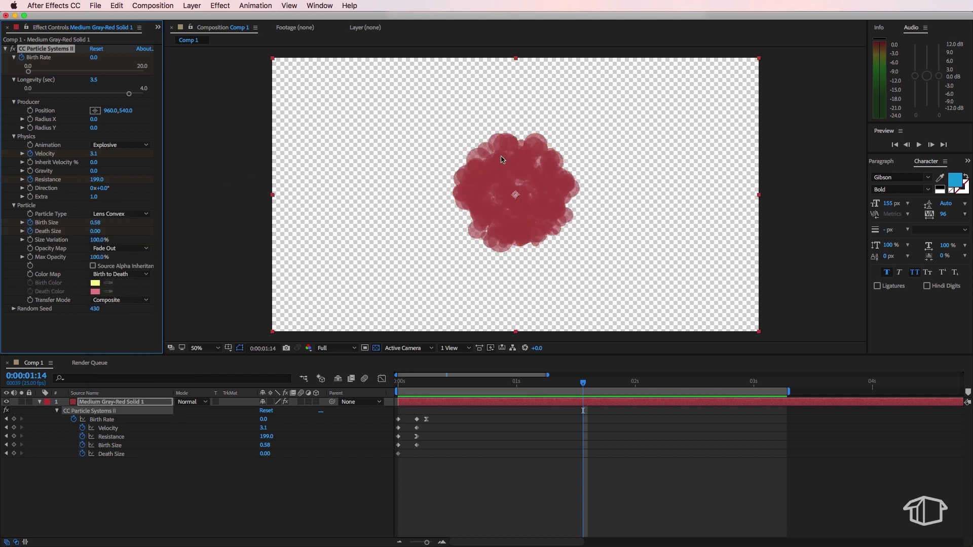
- Scrub the timeline from the start to about 0:00:02:10 to examine how the particles spread and fade
left_click_drag(404, 383, 669, 400)
left_click(135, 490)
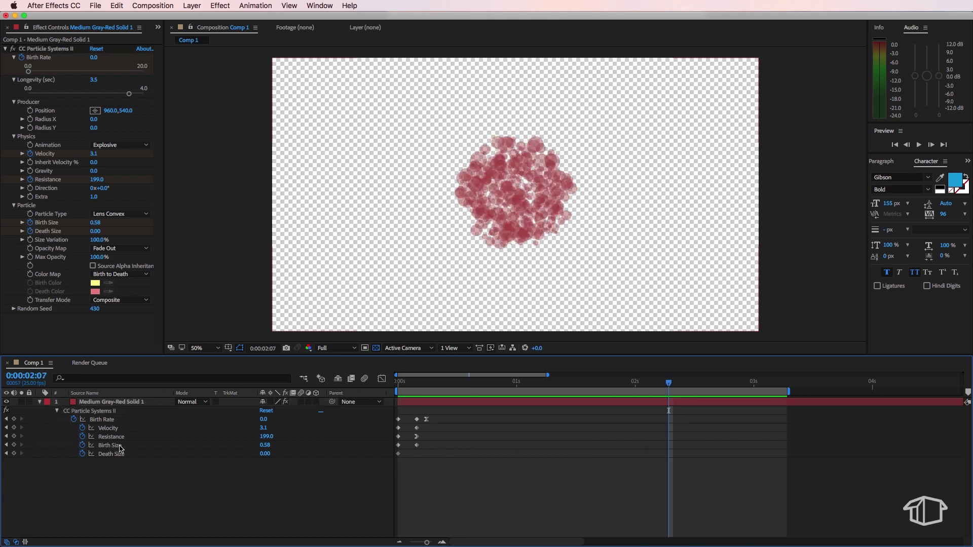
left_click(399, 386)
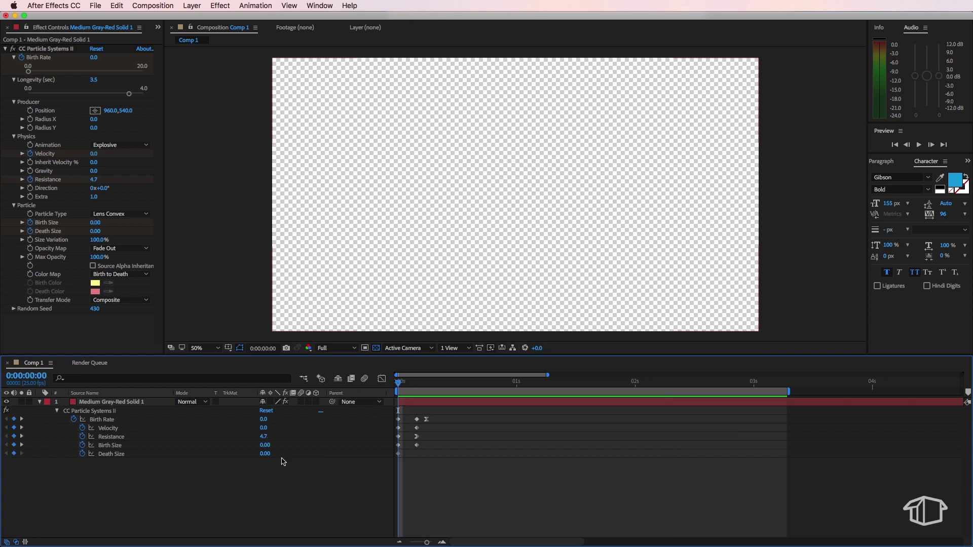
left_click_drag(404, 385, 684, 409)
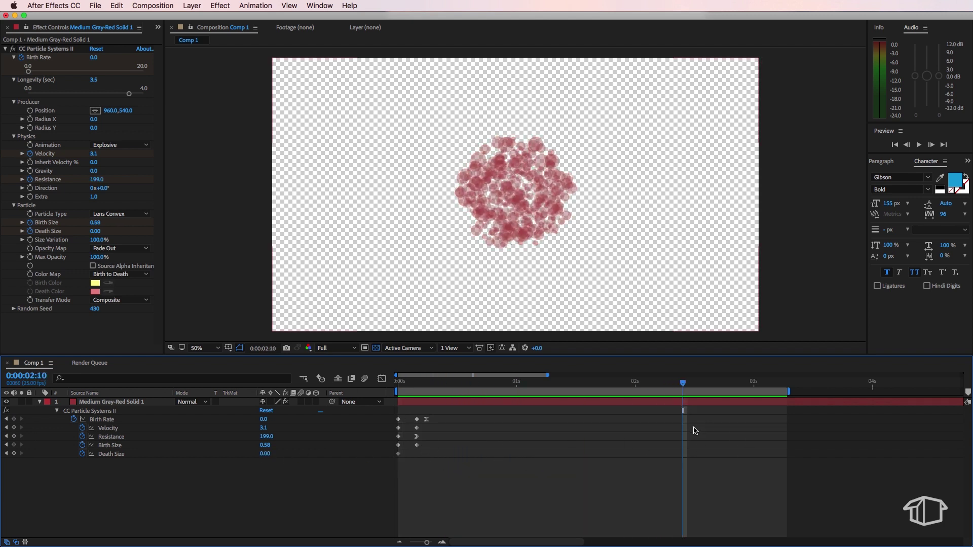
left_click(639, 384)
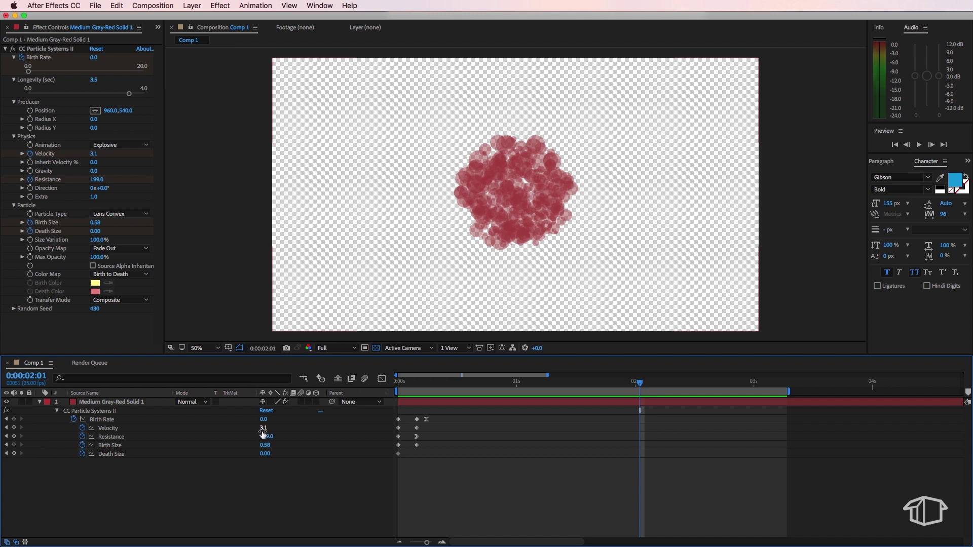
- Try a much higher Velocity at the frame 4 keyframe and preview the burst
key("j")
key("j")
left_click_drag(263, 428, 743, 404)
key("space")
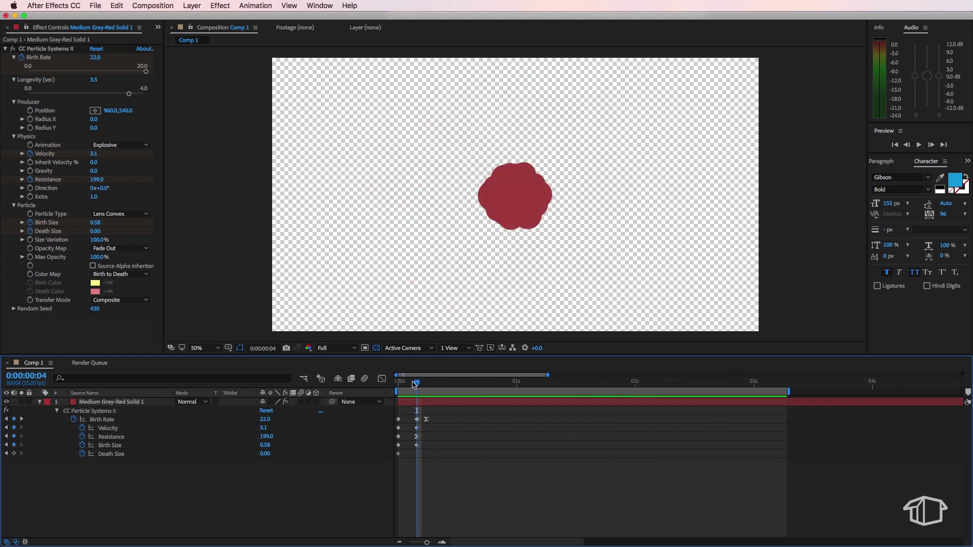
- Try lowering the Birth Rate keyframe at frame 4 to 0.2 and preview the burst
mouse_move(414, 385)
left_mouse_down()
mouse_move(426, 386)
mouse_move(416, 384)
left_mouse_up()
left_click_drag(265, 420, 137, 428)
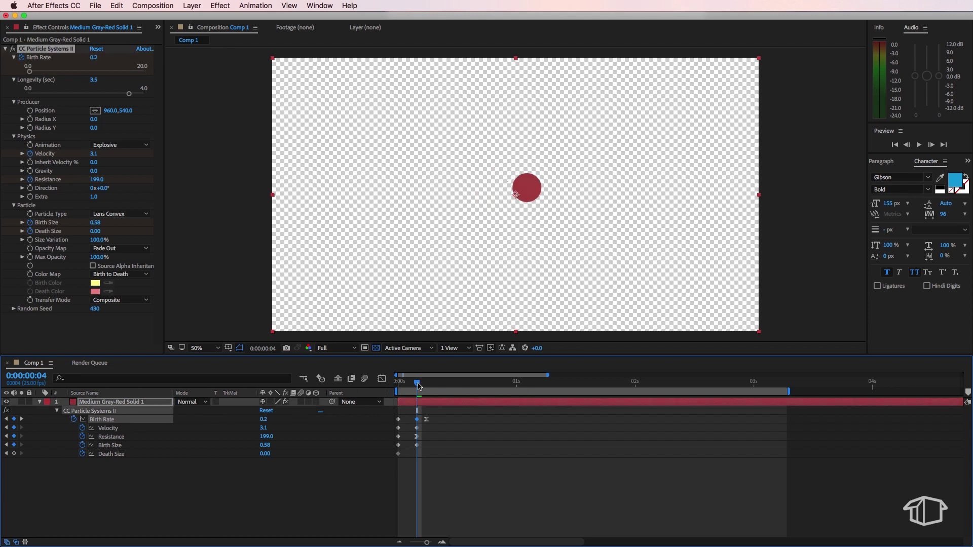
key("space")
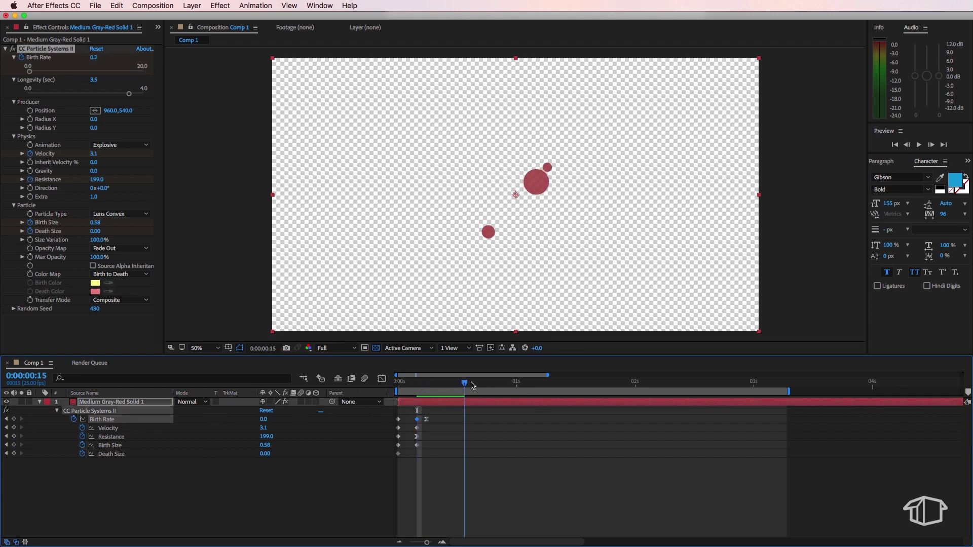
key("space")
mouse_move(417, 386)
left_mouse_down()
mouse_move(397, 388)
mouse_move(427, 390)
mouse_move(419, 390)
left_mouse_up()
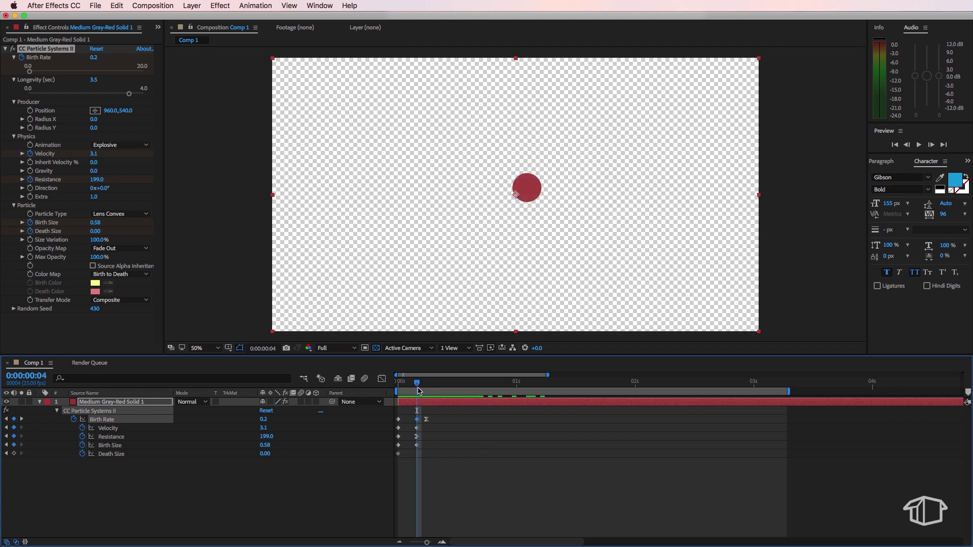
- Try raising the Birth Rate keyframe at frame 4 to 257.7 and scrub through the burst
left_click_drag(264, 419, 931, 406)
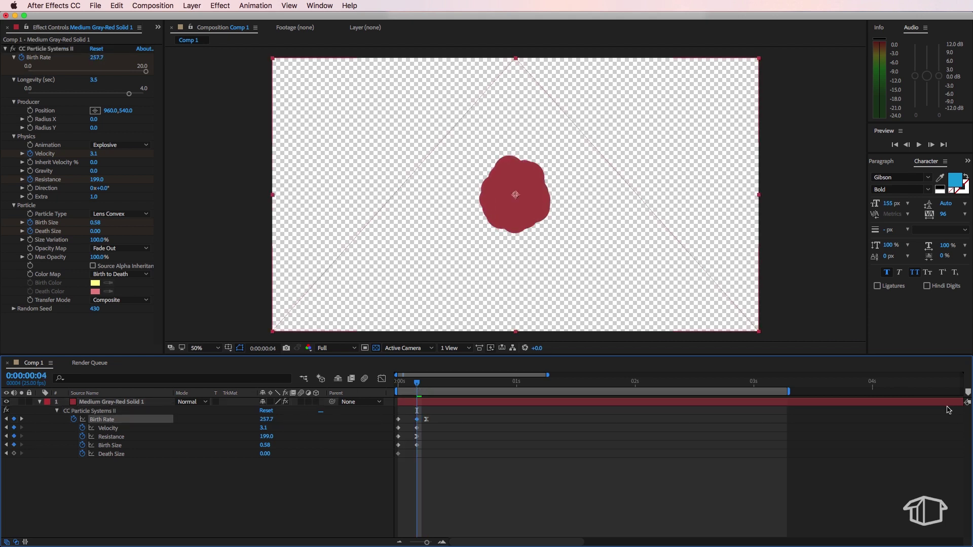
left_click(445, 401)
left_click_drag(425, 384, 494, 386)
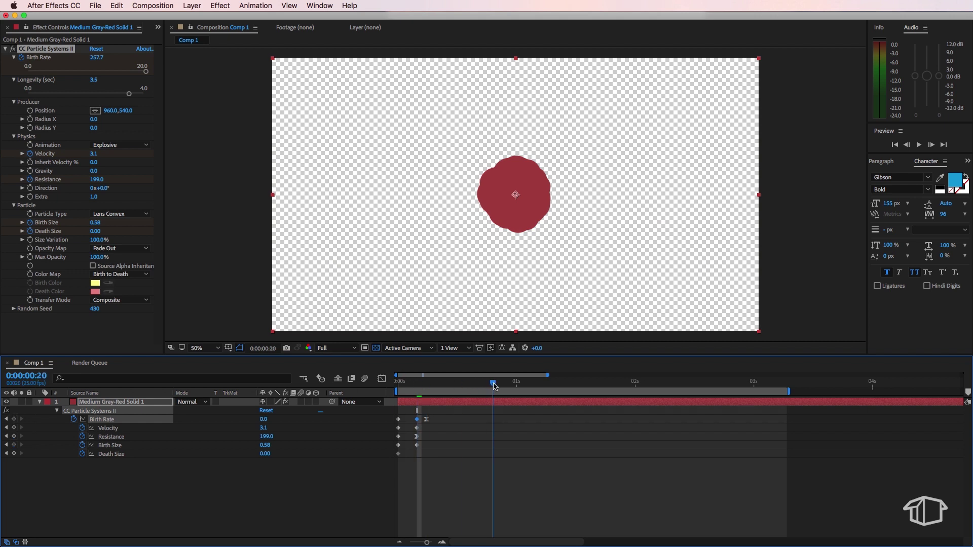
left_click(612, 384)
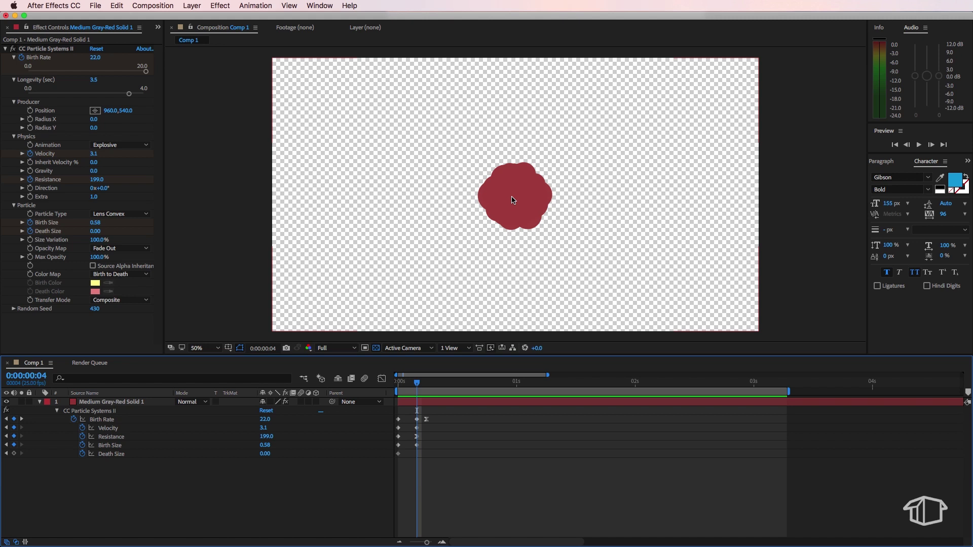
- Go to frame 17 and apply the Generate group's Fill effect to the solid layer
left_click_drag(419, 383, 478, 411)
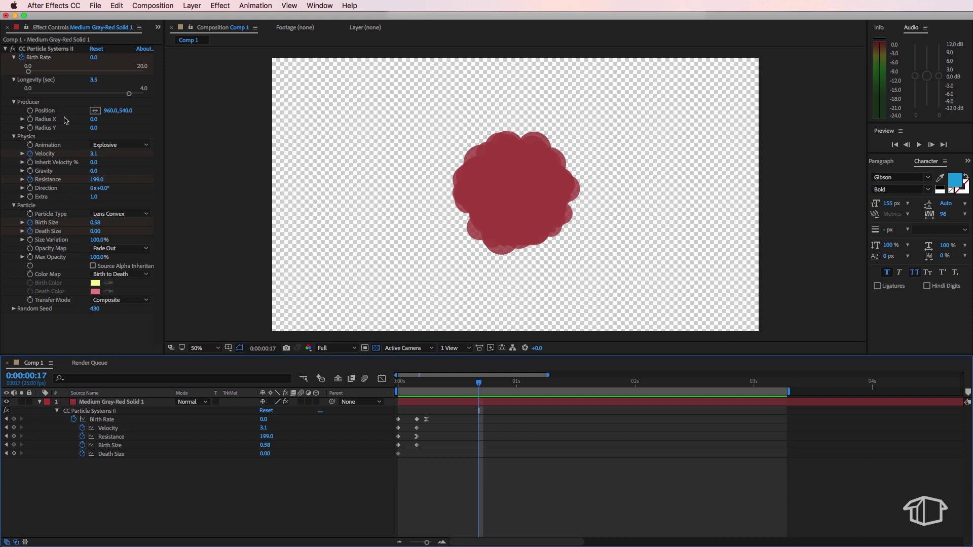
left_click(32, 329)
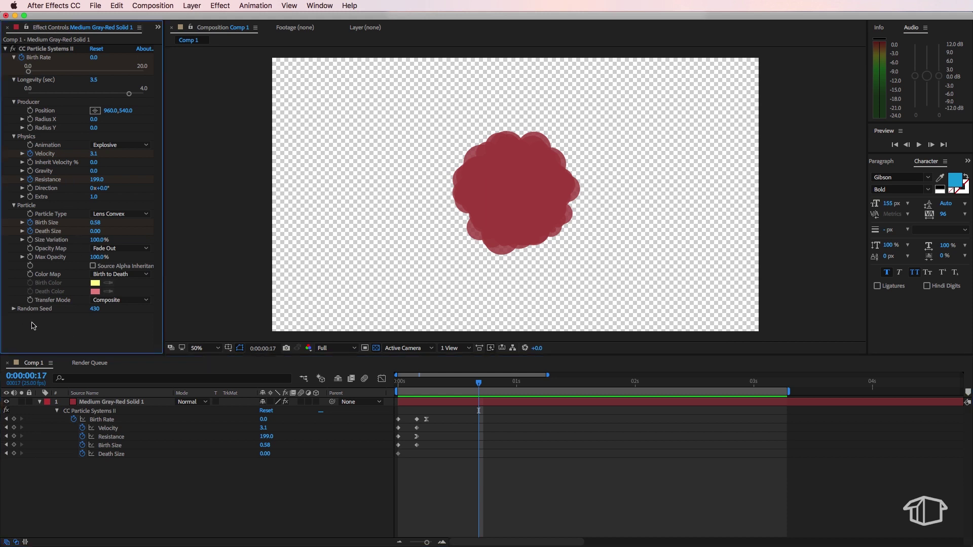
left_click(216, 4)
left_click(138, 433)
left_click(107, 401)
left_click(221, 5)
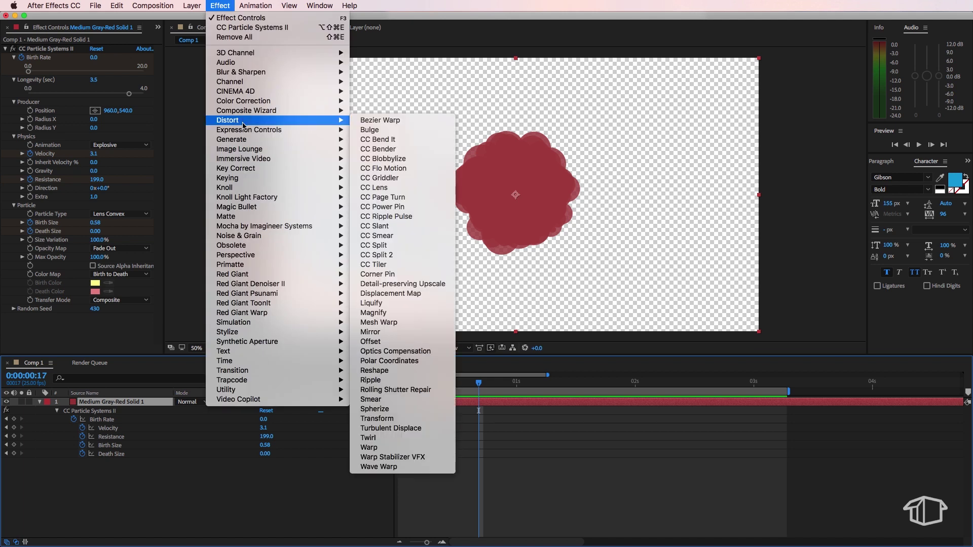
mouse_move(242, 140)
left_click(379, 288)
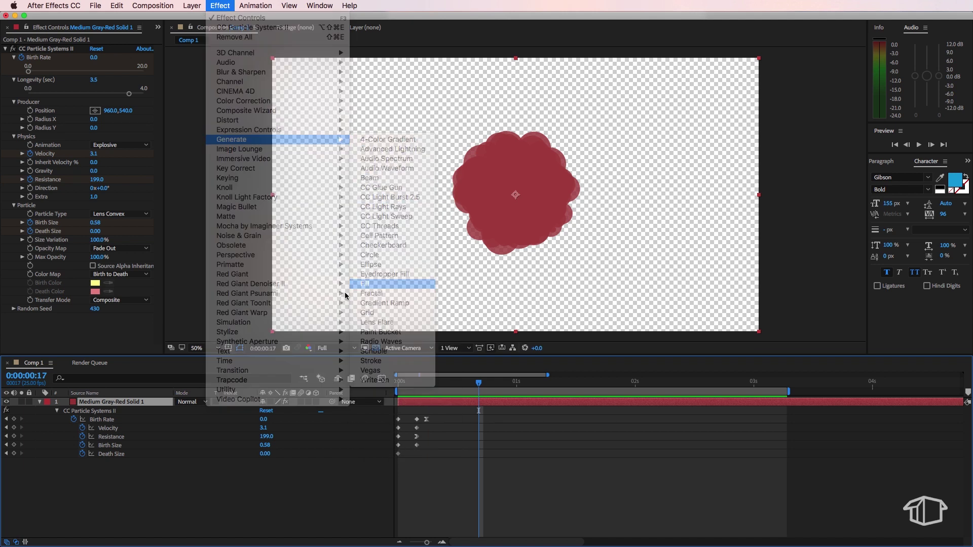
- Start keyframing the Fill effect's Color at frame 0 with the orange EA6119, and preview the burst
left_click_drag(425, 387, 398, 387)
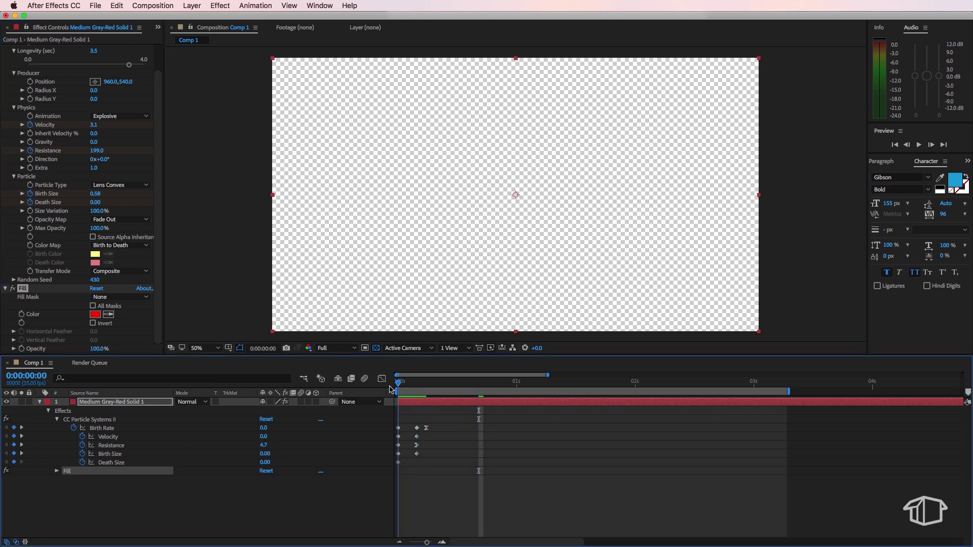
left_click(21, 315)
left_click(95, 314)
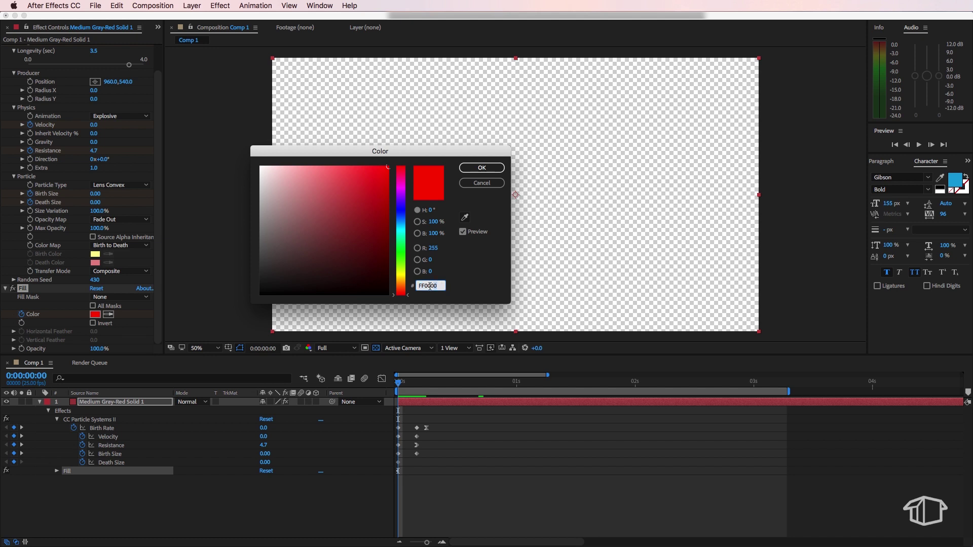
left_click_drag(429, 285, 399, 293)
type("EA6119")
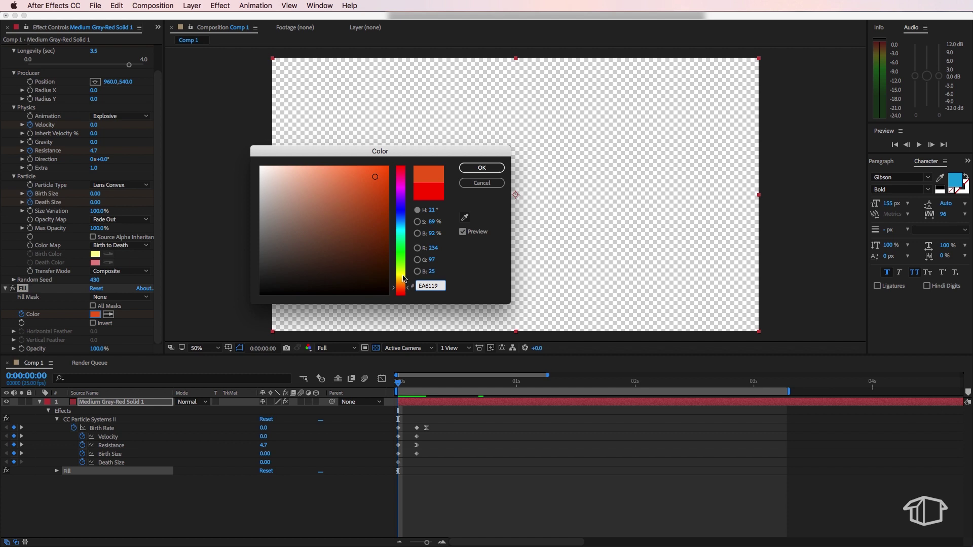
left_click(472, 171)
left_click_drag(399, 382, 411, 399)
key("space")
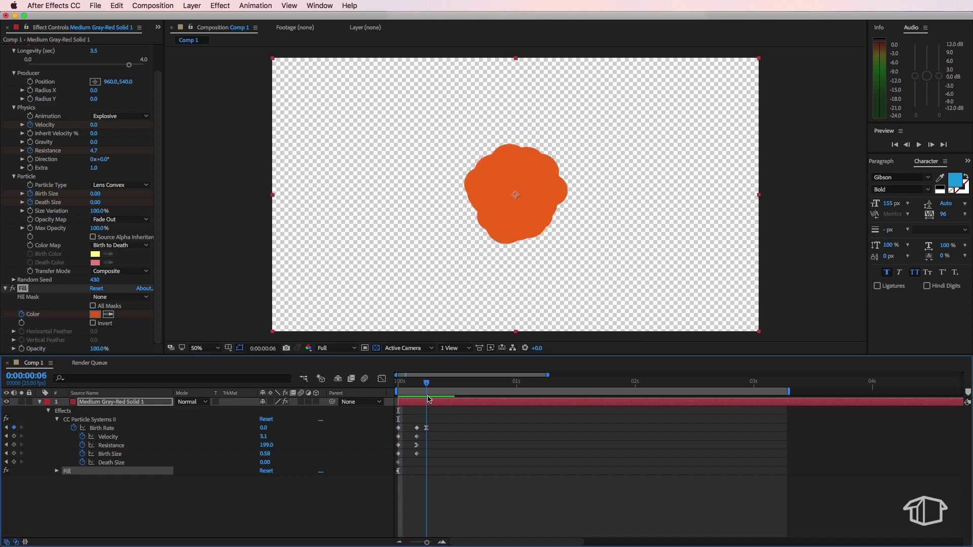
- At frame 18, set the Fill effect's Color to the dark grey 515151 and preview the colour change
mouse_move(474, 382)
left_mouse_down()
mouse_move(499, 383)
mouse_move(485, 385)
left_mouse_up()
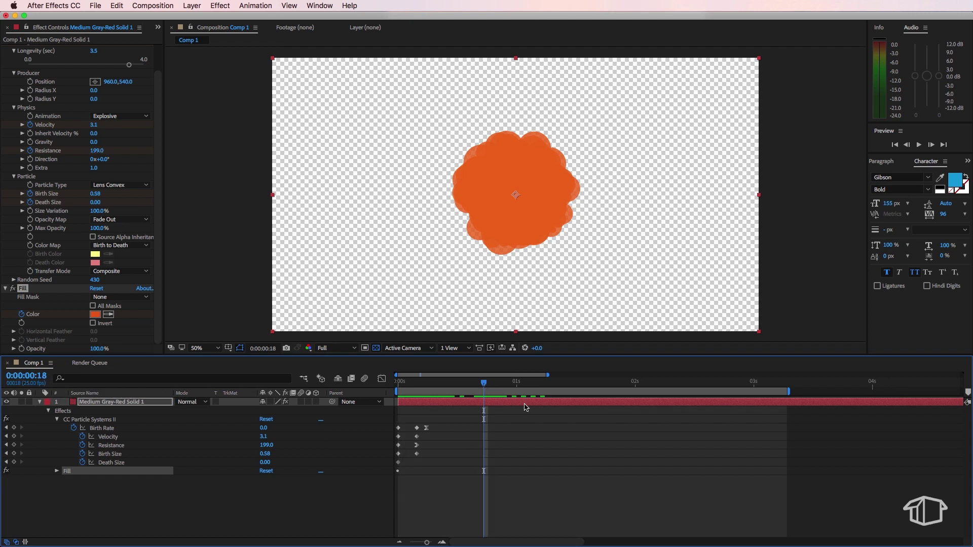
left_click(95, 315)
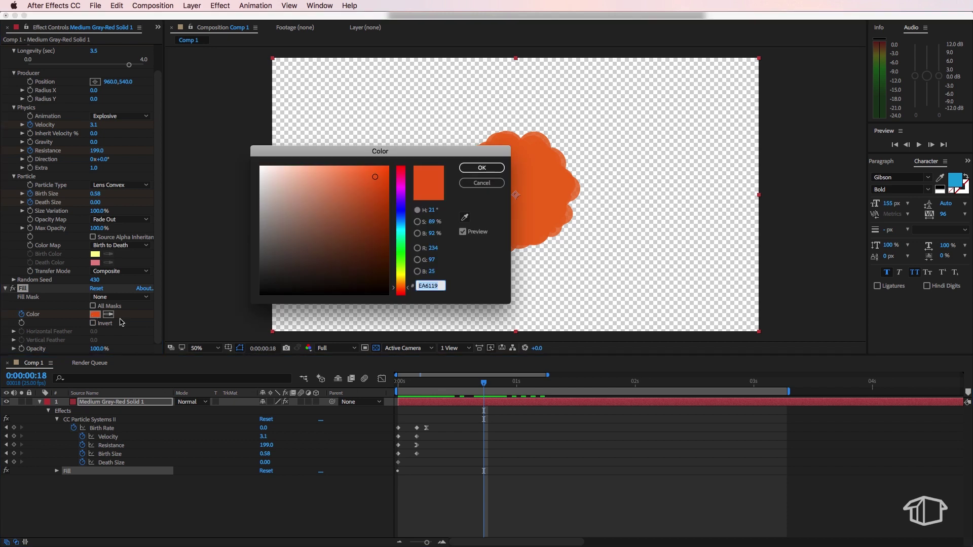
type("535353")
left_click_drag(263, 256, 256, 253)
left_click(482, 168)
mouse_move(484, 383)
left_mouse_down()
mouse_move(401, 386)
mouse_move(471, 398)
left_mouse_up()
key("space")
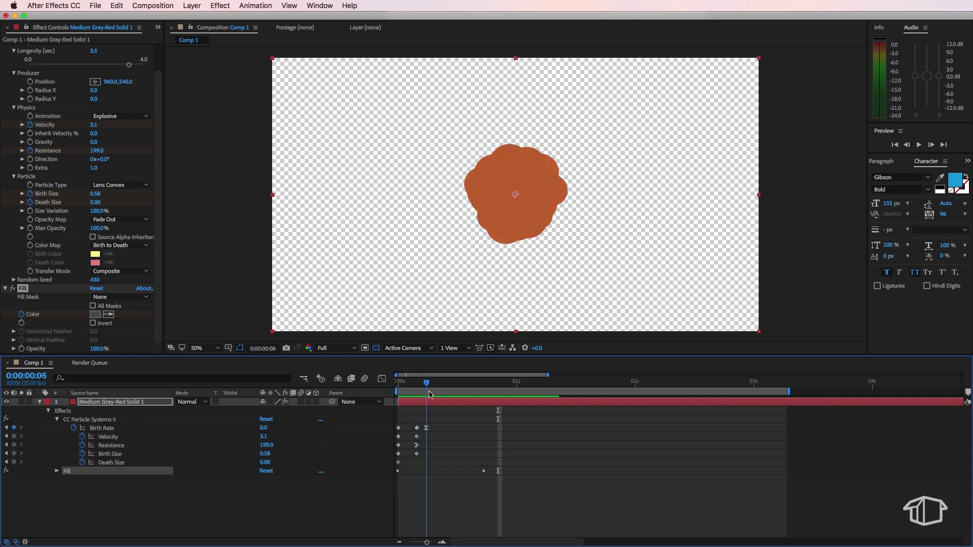
- Move the first Fill Color keyframe to frame 8 and preview the burst from the start
left_click(450, 384)
key("Page_Up")
key("Page_Up")
key("Page_Up")
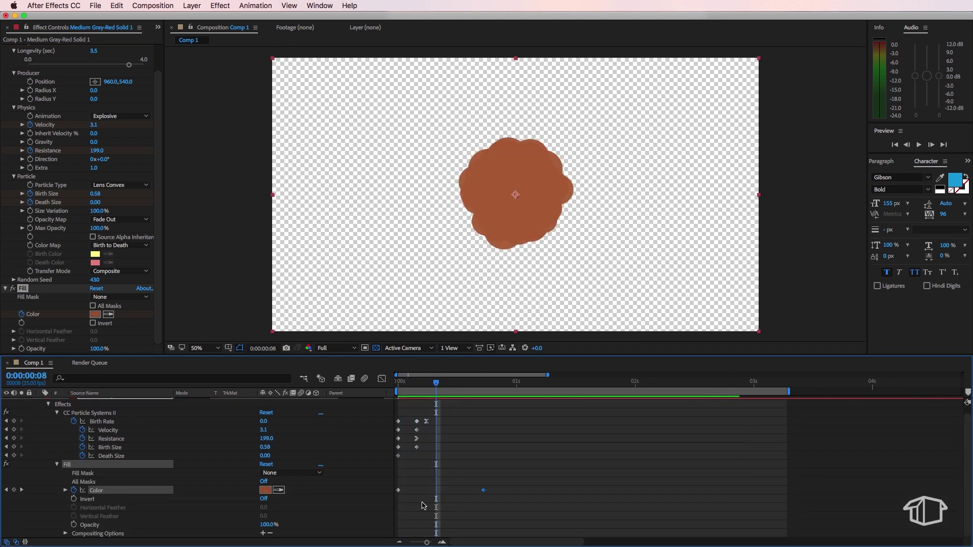
left_click_drag(399, 490, 437, 490)
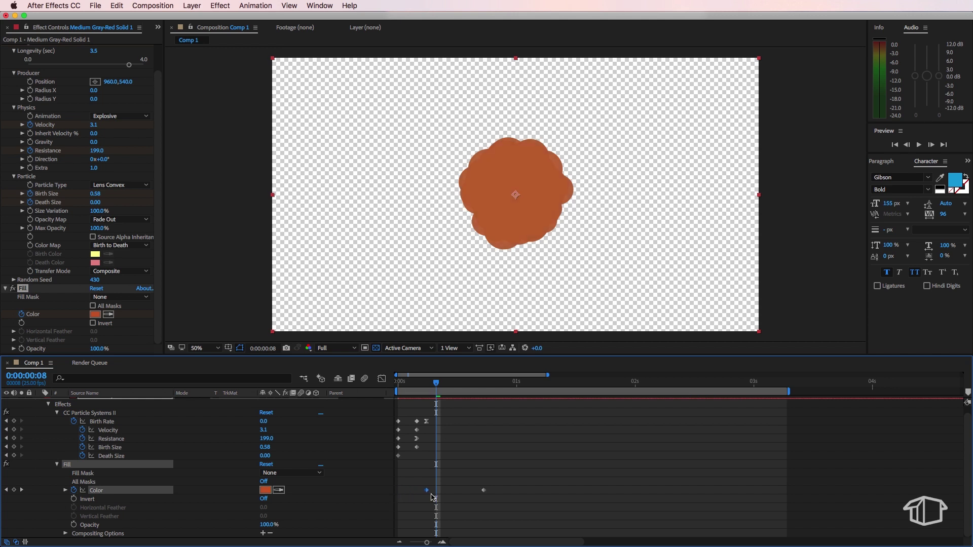
key("Home")
key("space")
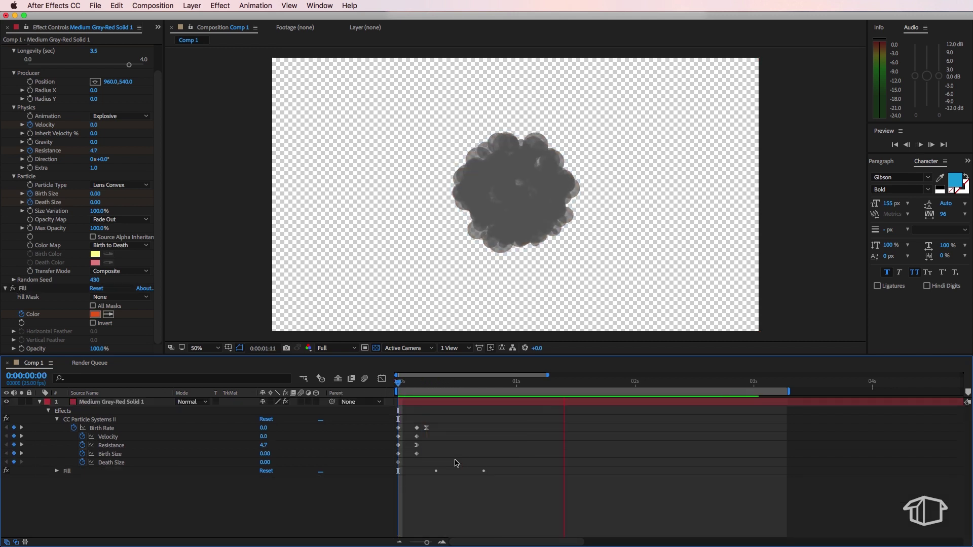
key("space")
- Go to frame 10 and apply the Stylize group's Glow effect to the solid layer
left_click_drag(422, 385, 445, 387)
left_click(107, 402)
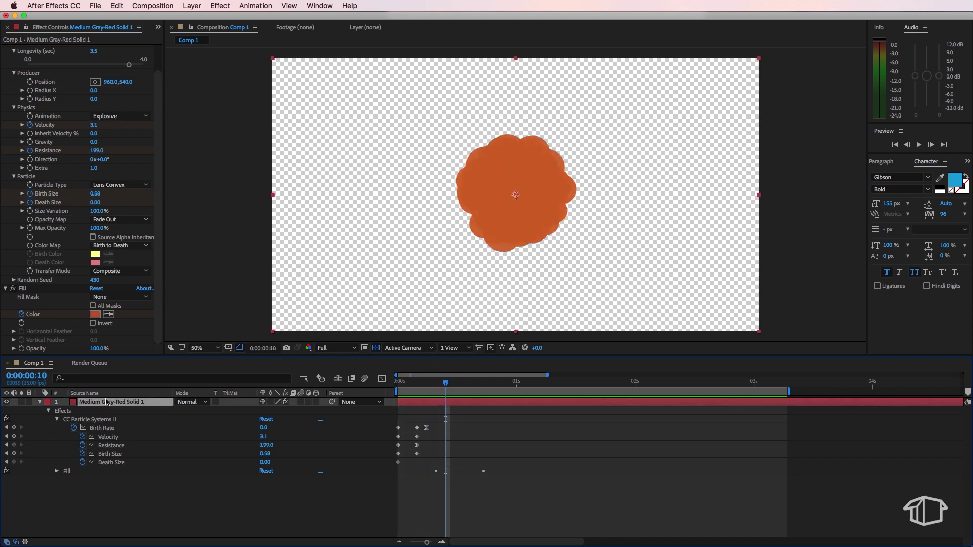
left_click(221, 6)
mouse_move(254, 335)
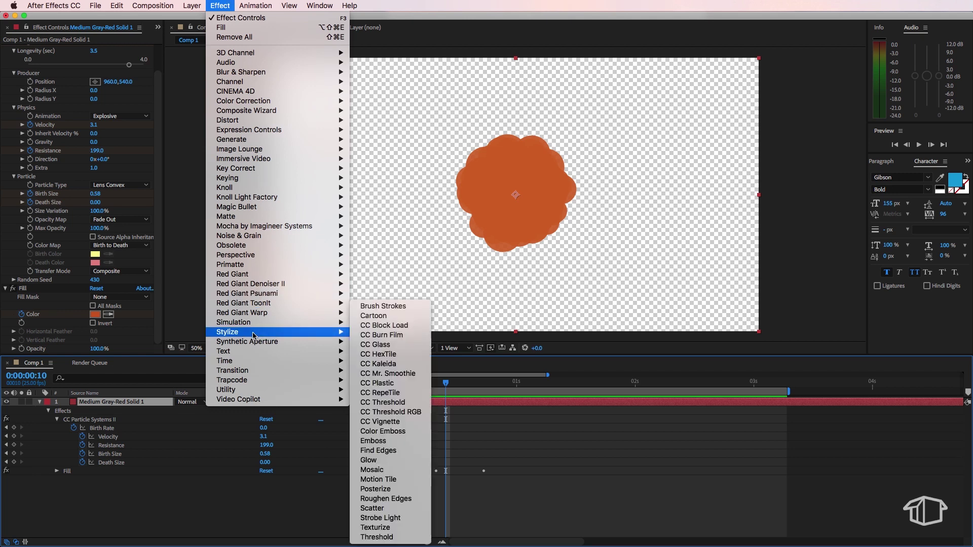
left_click(368, 460)
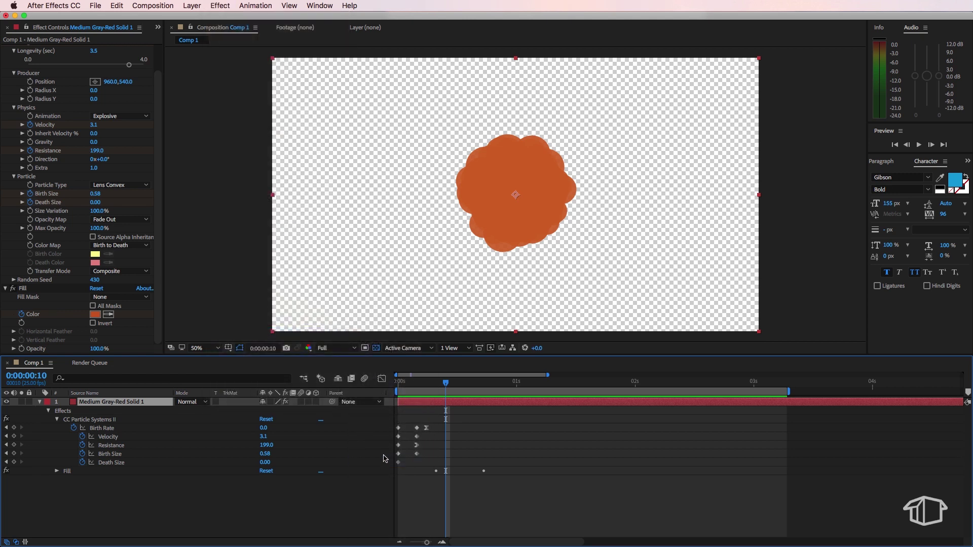
- At frame 8, set the Glow Radius to 100 and the Glow Intensity to 0.6, and start keyframing the intensity
left_click_drag(452, 384, 436, 384)
key("u")
key("u")
scroll(446, 456, "down", 5)
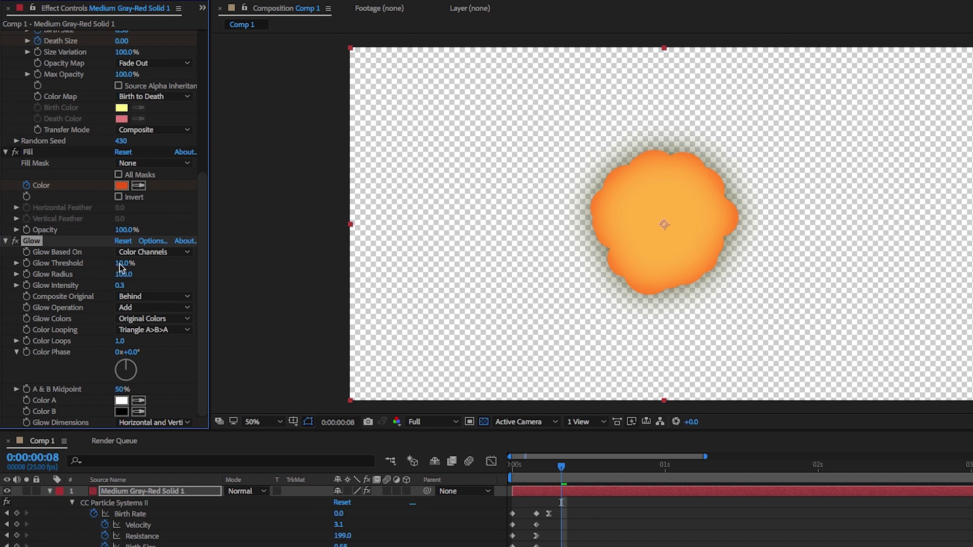
left_click(166, 273)
left_click(124, 274)
type("100")
key("Return")
left_click_drag(119, 285, 141, 289)
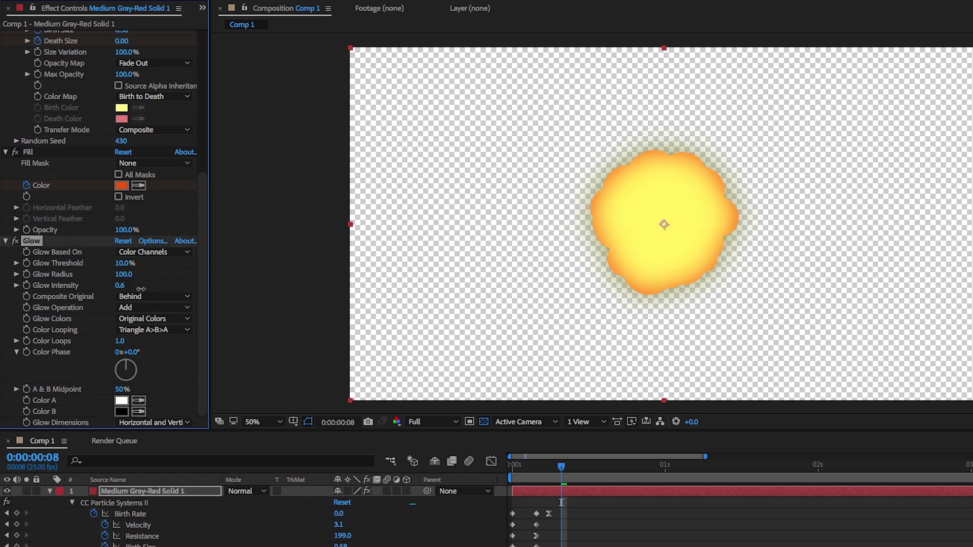
left_click(28, 285)
left_click(145, 297)
left_click(150, 322)
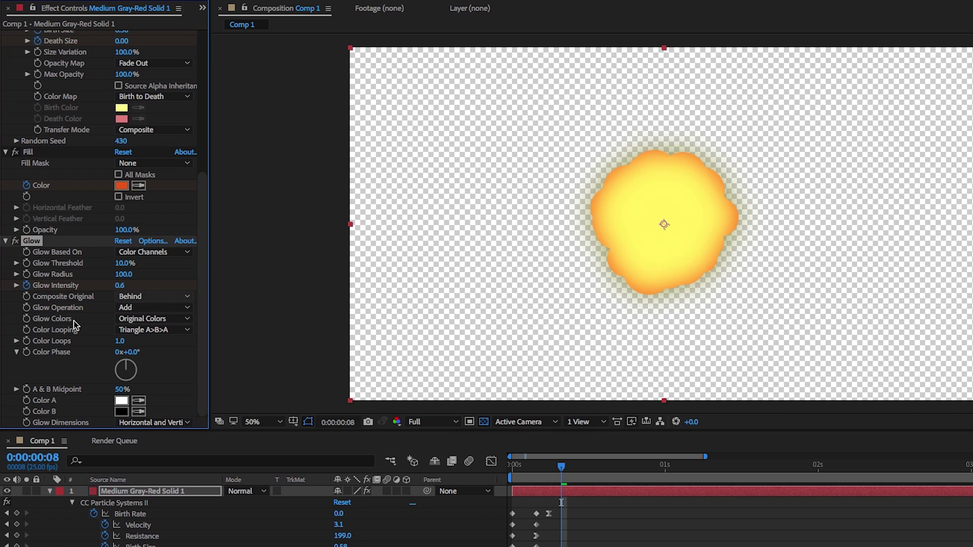
left_click(159, 297)
left_click(166, 276)
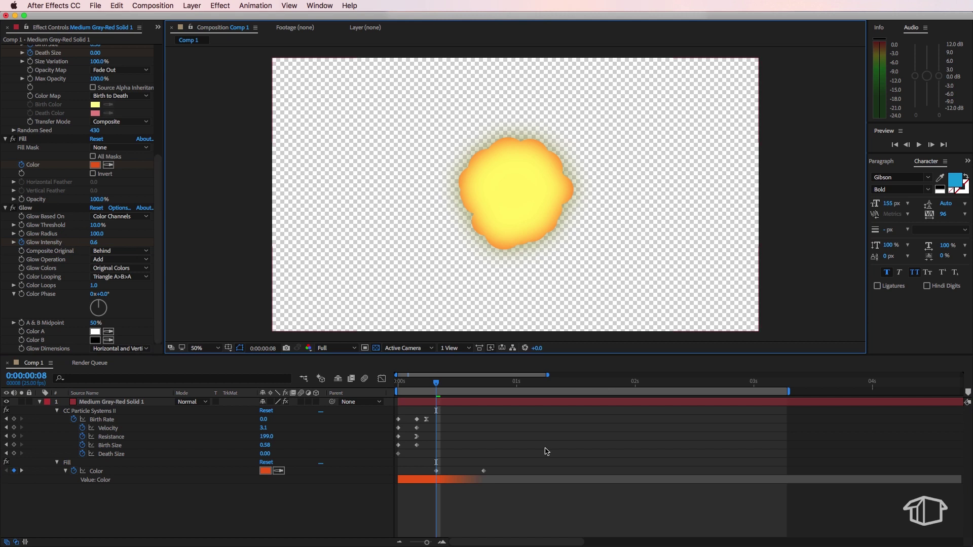
- At frame 14, set the Glow Intensity to 0.0 and preview the glow fading out
left_click(447, 492)
left_click_drag(438, 384, 464, 384)
left_click_drag(93, 244, 64, 248)
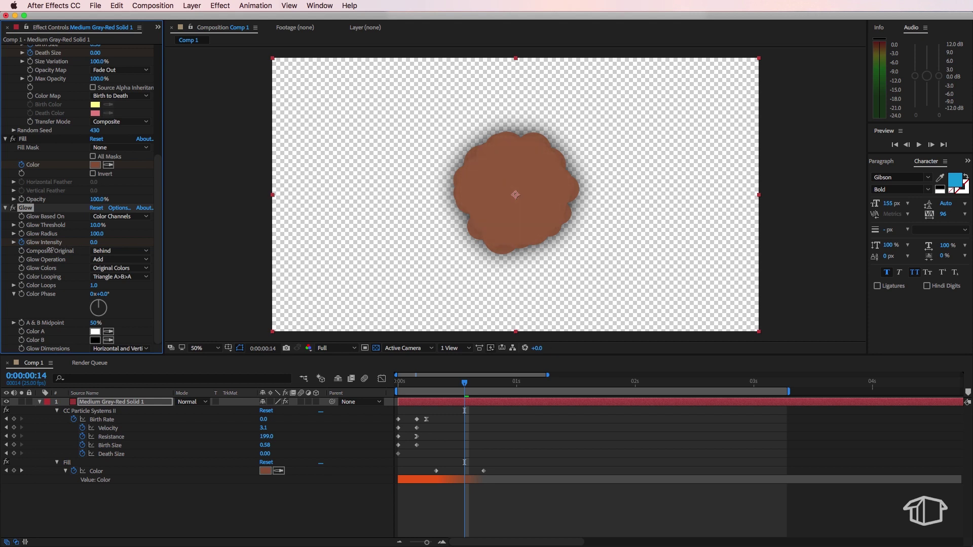
left_click(467, 385)
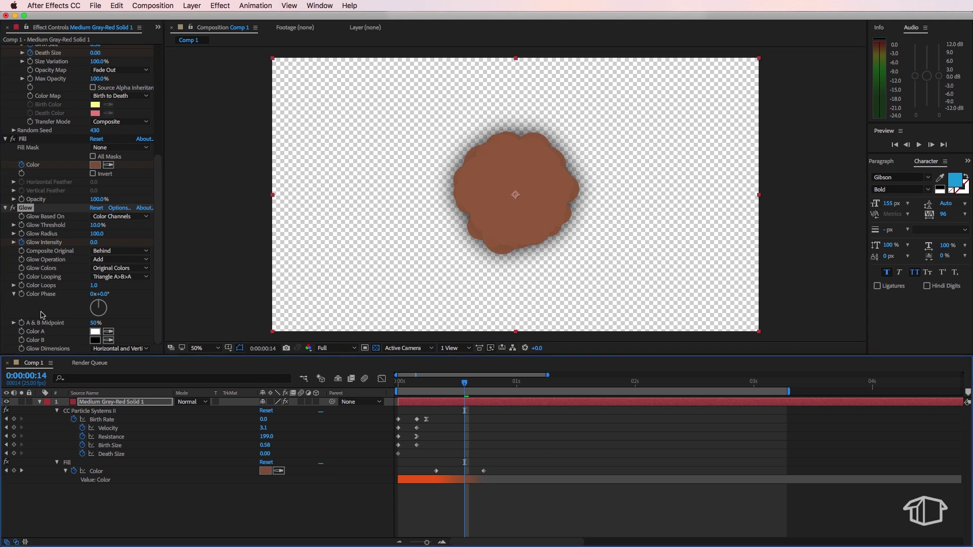
left_click(123, 309)
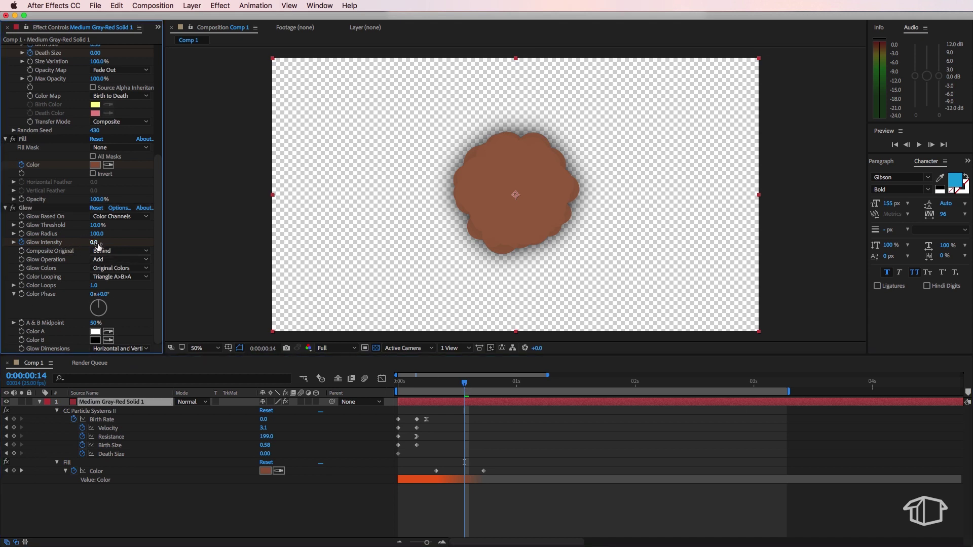
left_click_drag(98, 246, 101, 246)
key("space")
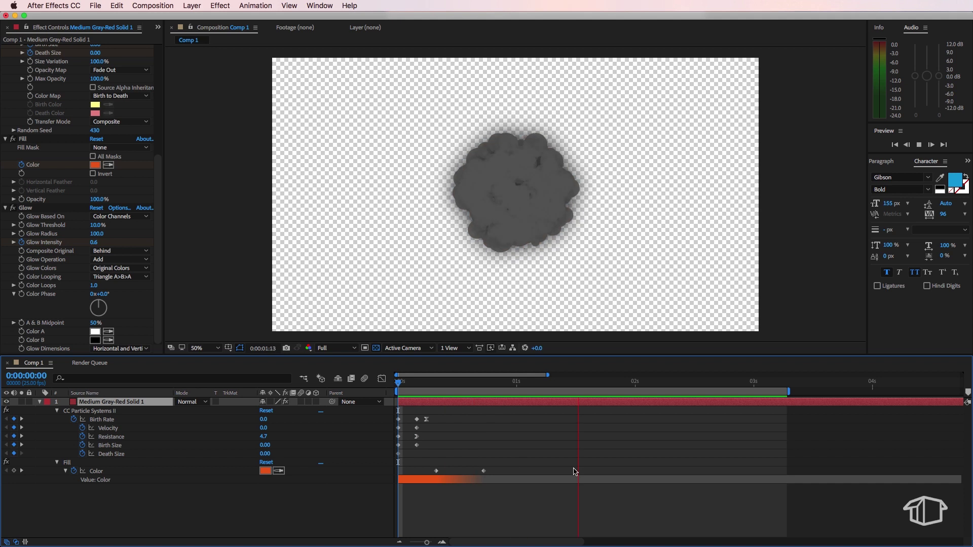
- Stop the preview, collapse the solid layer's properties and duplicate the layer
left_click(57, 477)
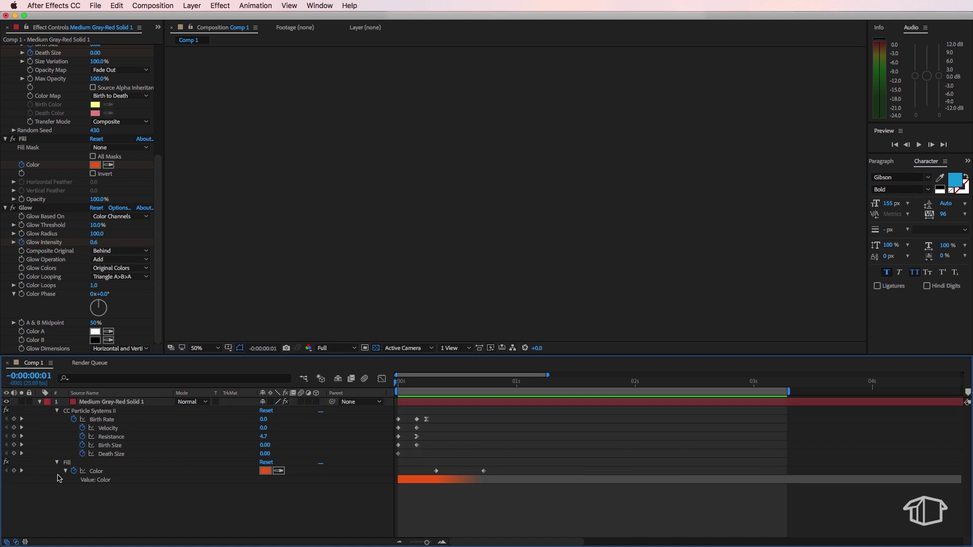
left_click(40, 403)
mouse_move(455, 384)
left_mouse_down()
mouse_move(435, 387)
mouse_move(479, 390)
mouse_move(448, 397)
left_mouse_up()
key("super+d")
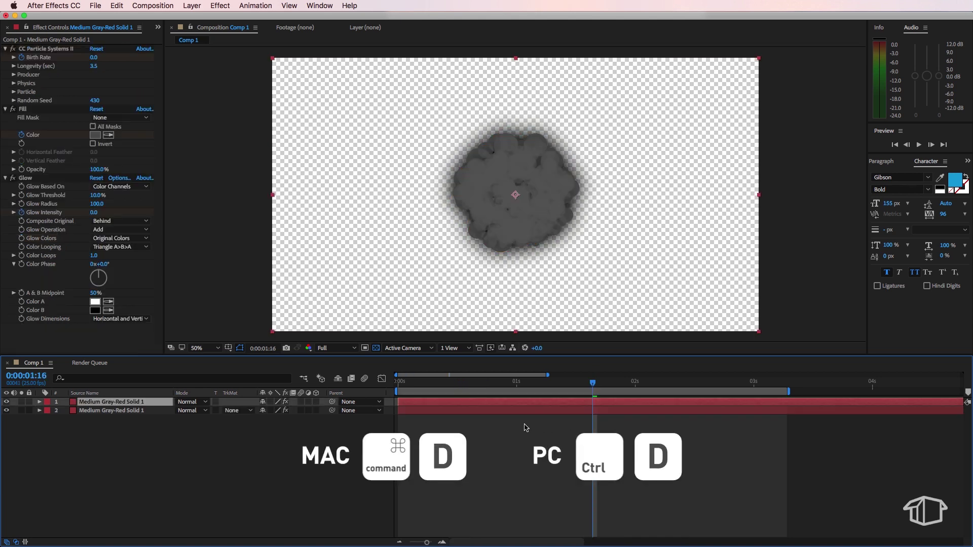
- At frame 21, scale the duplicate layer down slightly about its centre and set its Random Seed to 240
left_click_drag(434, 384, 498, 384)
left_click(759, 60)
left_click_drag(760, 60, 716, 81)
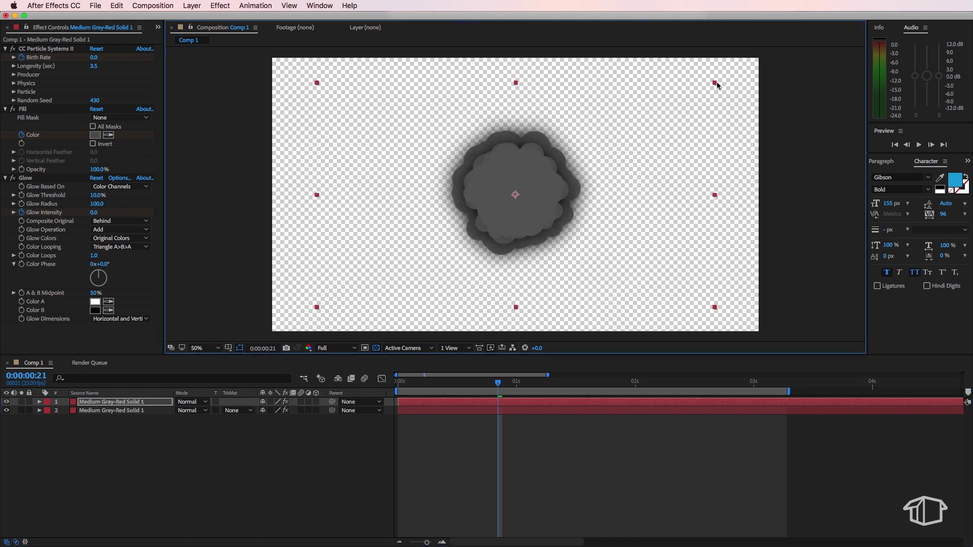
left_click_drag(96, 100, 56, 103)
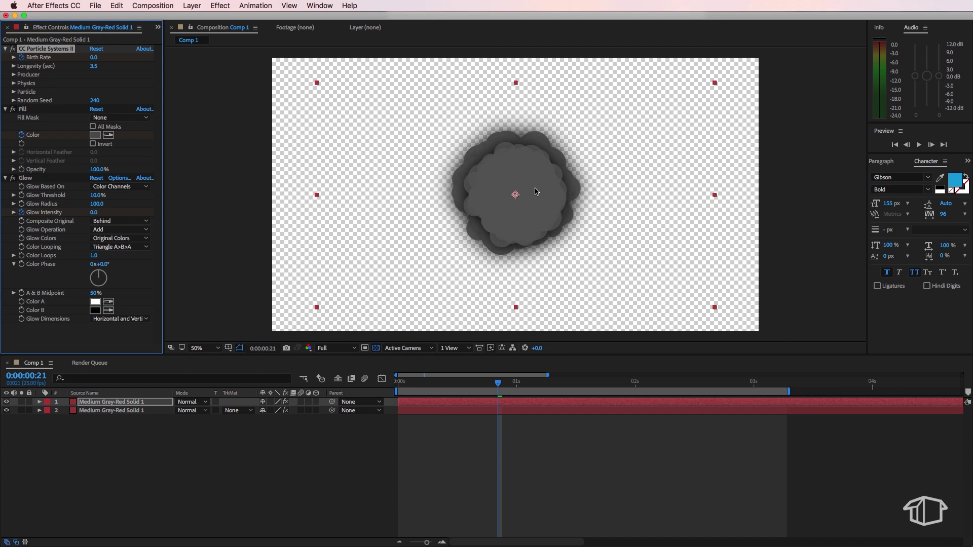
mouse_move(501, 387)
left_mouse_down()
mouse_move(452, 388)
mouse_move(488, 390)
left_mouse_up()
- Reveal the top layer's keyframes and set its Fill Color keyframe at frame 8 to the lighter orange EC8F29
left_click(99, 403)
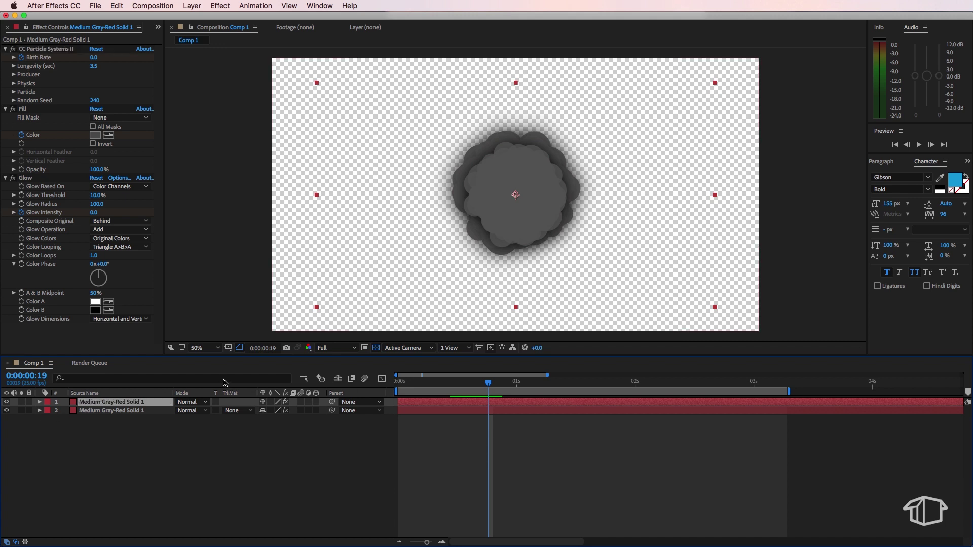
key("u")
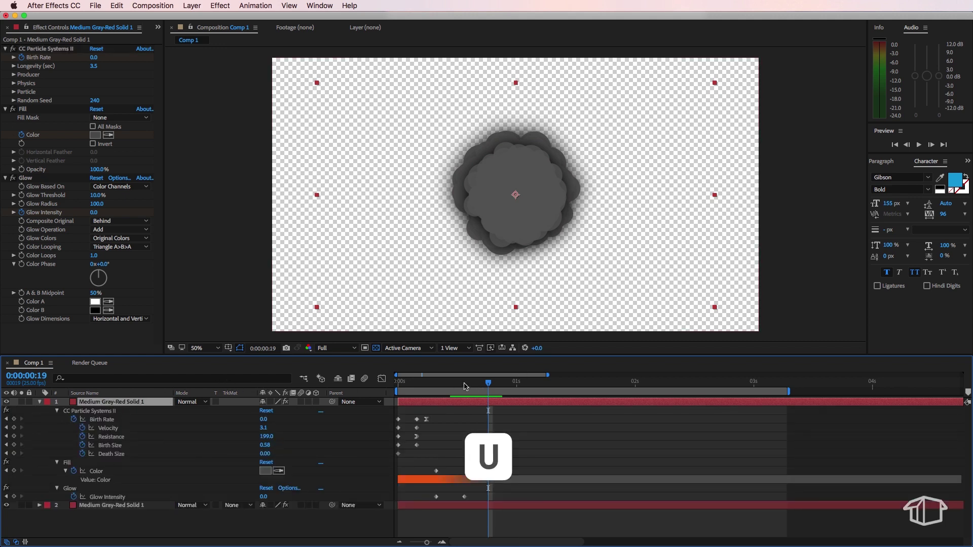
left_click_drag(465, 386, 436, 388)
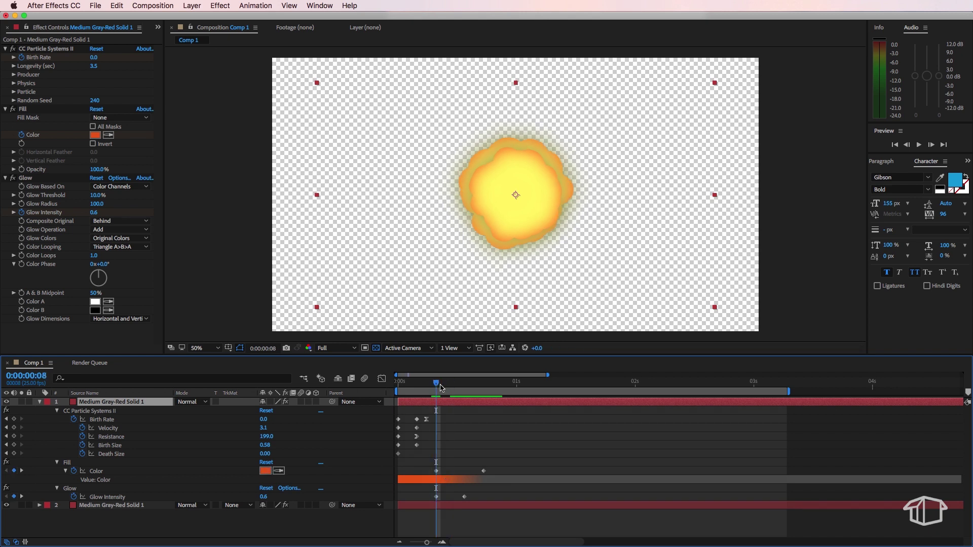
left_click(436, 471)
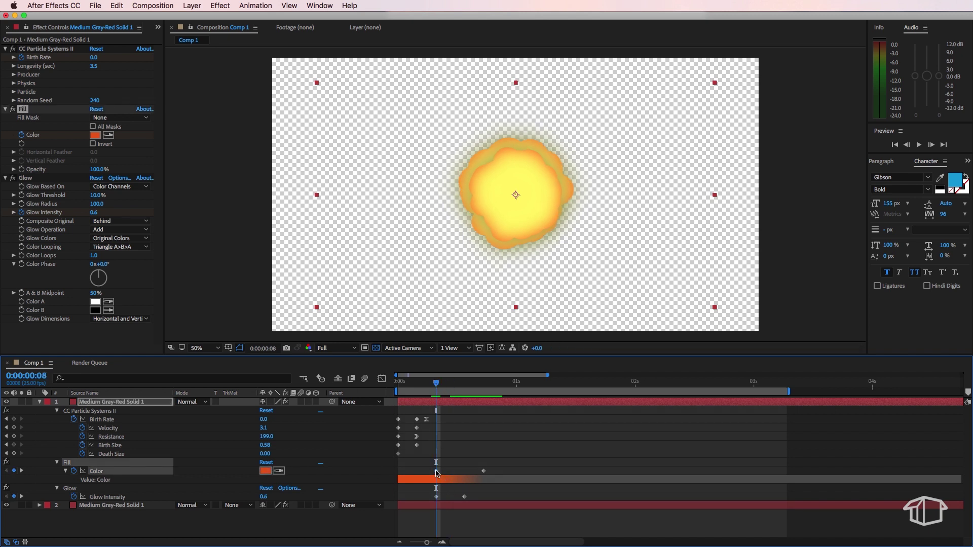
left_click(265, 471)
type("F8A54A")
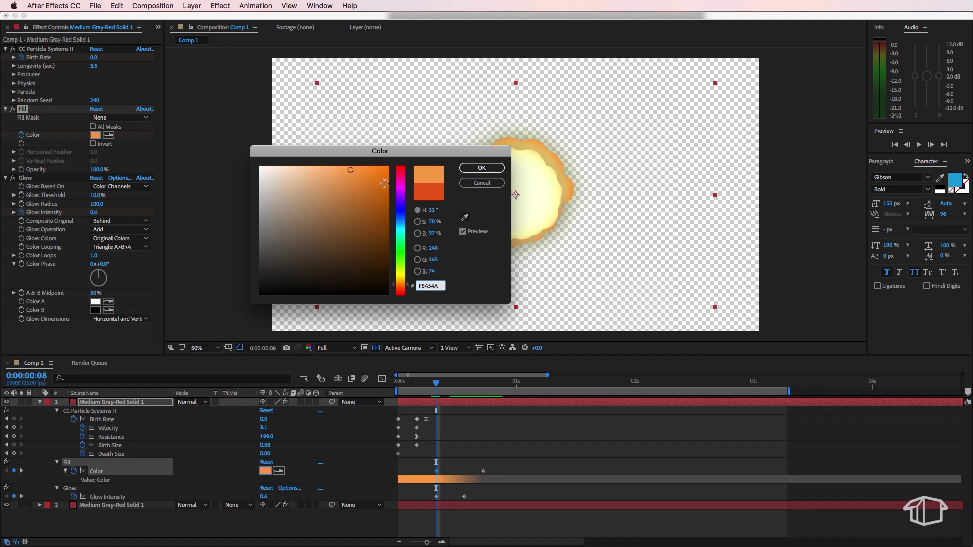
left_click_drag(370, 152, 268, 208)
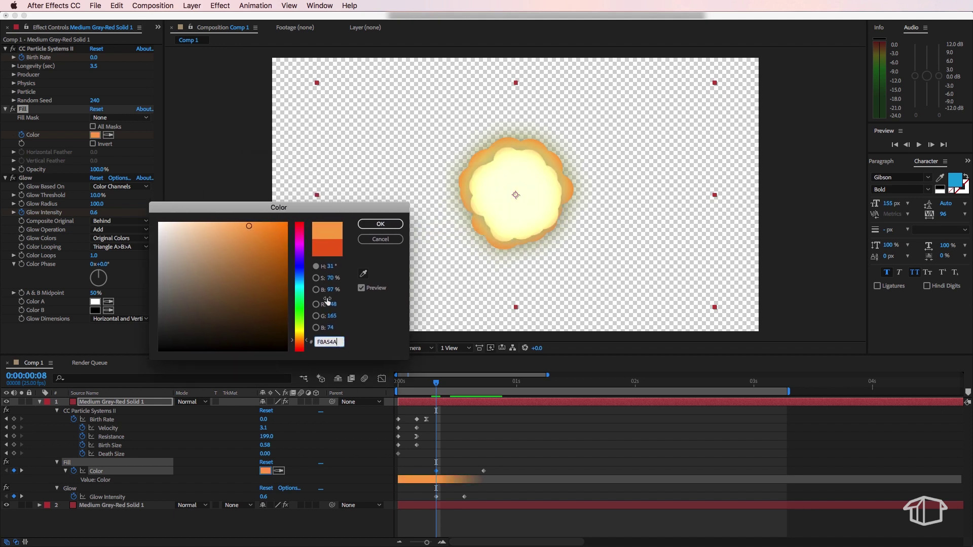
left_click_drag(250, 226, 266, 231)
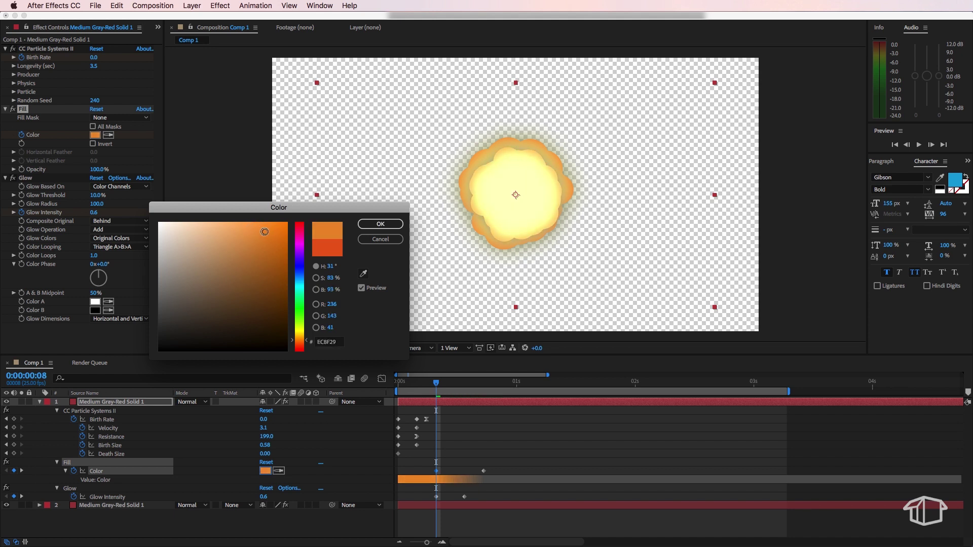
left_click(380, 224)
- Set the top layer's Fill Color keyframe at frame 18 to the lighter grey 6A6A6A
left_click_drag(444, 384, 488, 393)
left_click(265, 471)
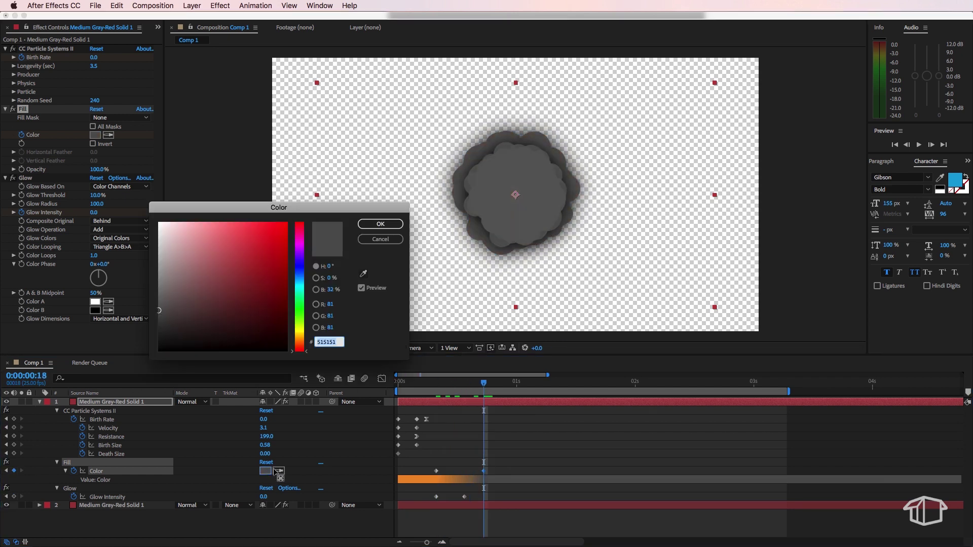
left_click(158, 299)
left_click_drag(158, 299, 158, 298)
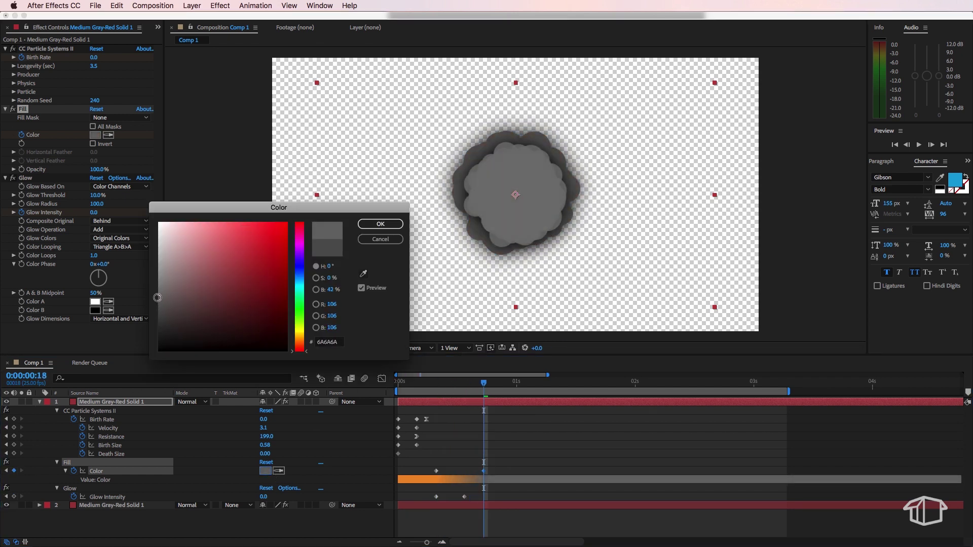
left_click(380, 223)
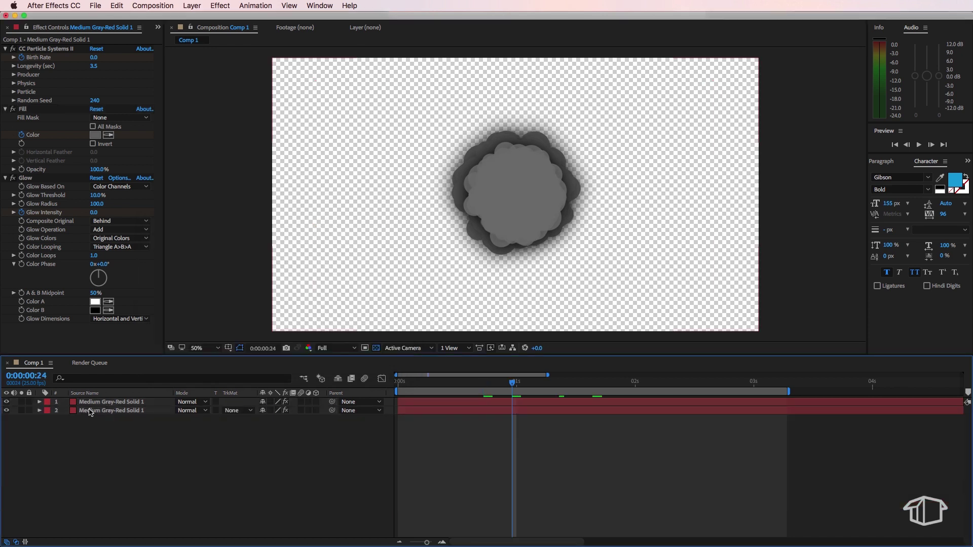
- Duplicate the bottom solid layer, place the copy on top, scaled to about two thirds, with its Random Seed set to 190
left_click(90, 411)
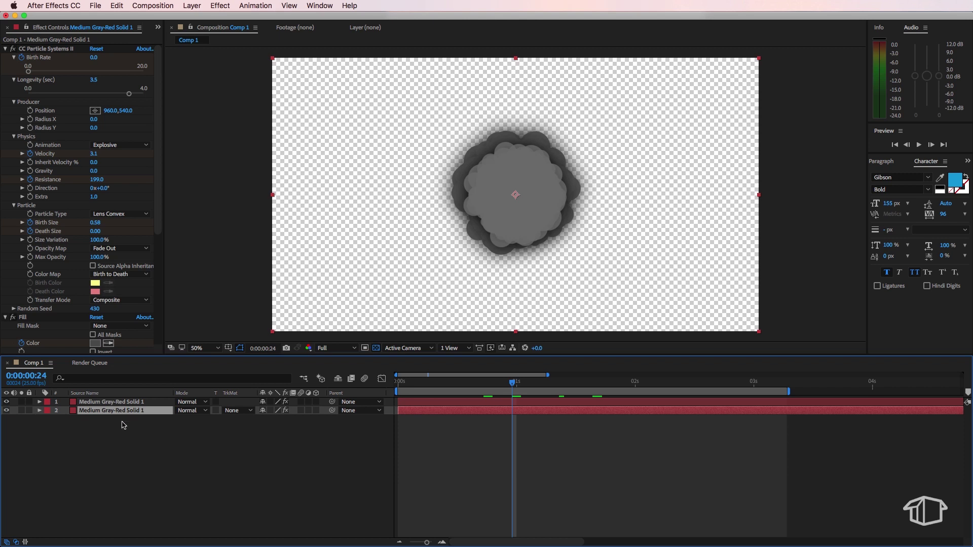
key("super+d")
left_click_drag(99, 410, 99, 404)
left_click_drag(757, 59, 680, 95)
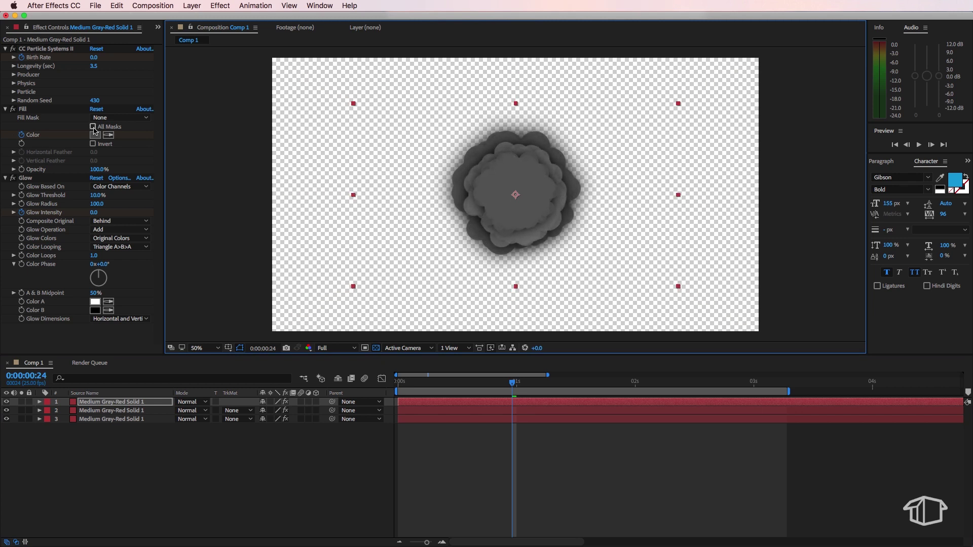
left_click_drag(94, 100, 85, 105)
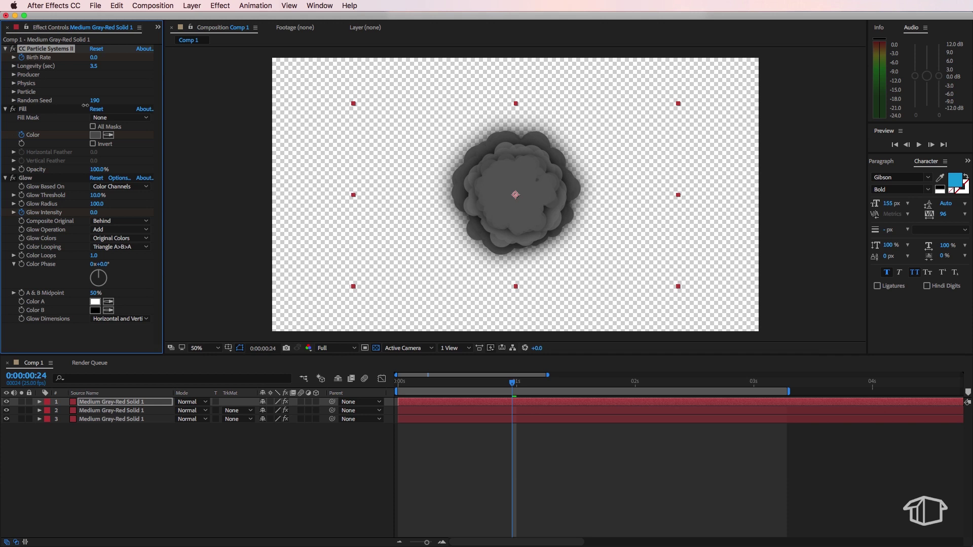
- Reveal the top layer's keyframes, delete its Glow effect and preview the explosion
key("u")
left_click_drag(467, 381, 440, 384)
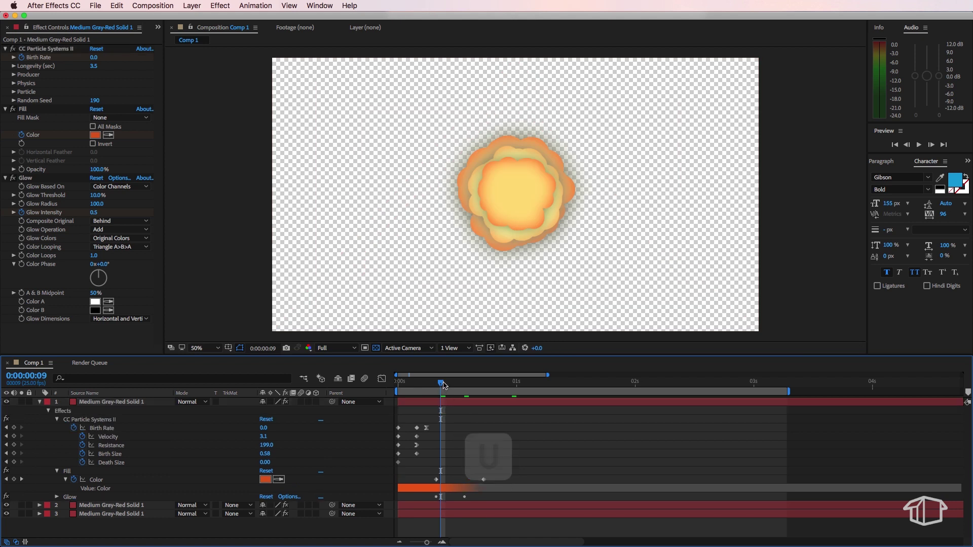
key("Page_Up")
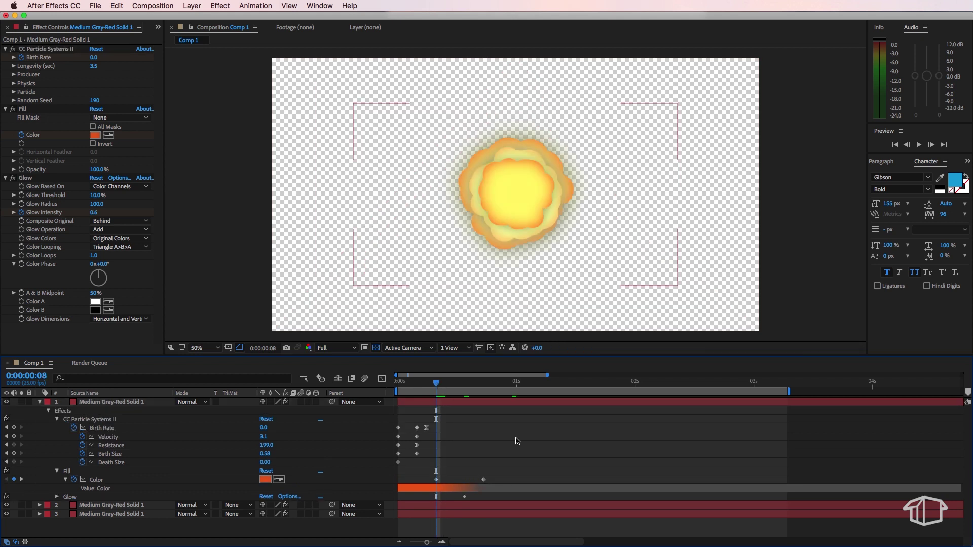
left_click(24, 178)
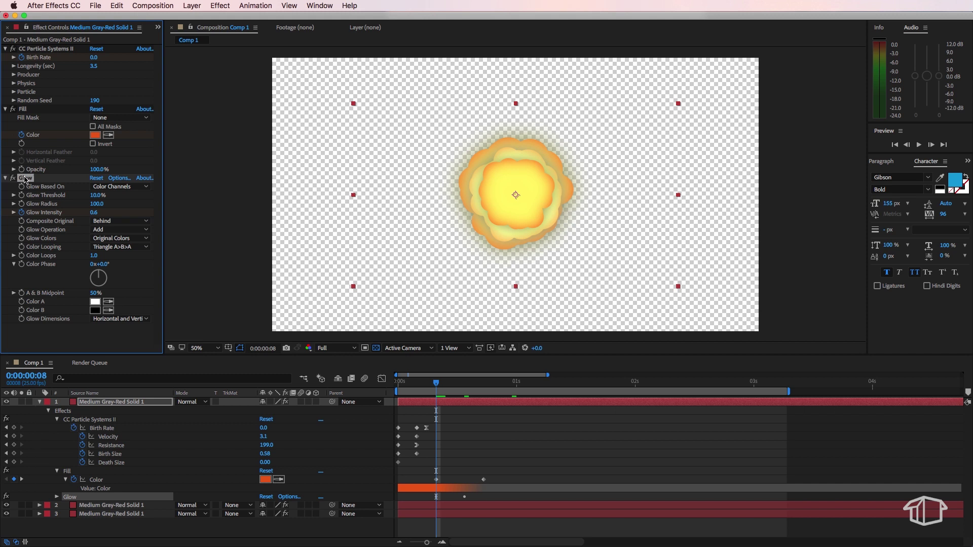
key("Delete")
left_click(377, 396)
key("space")
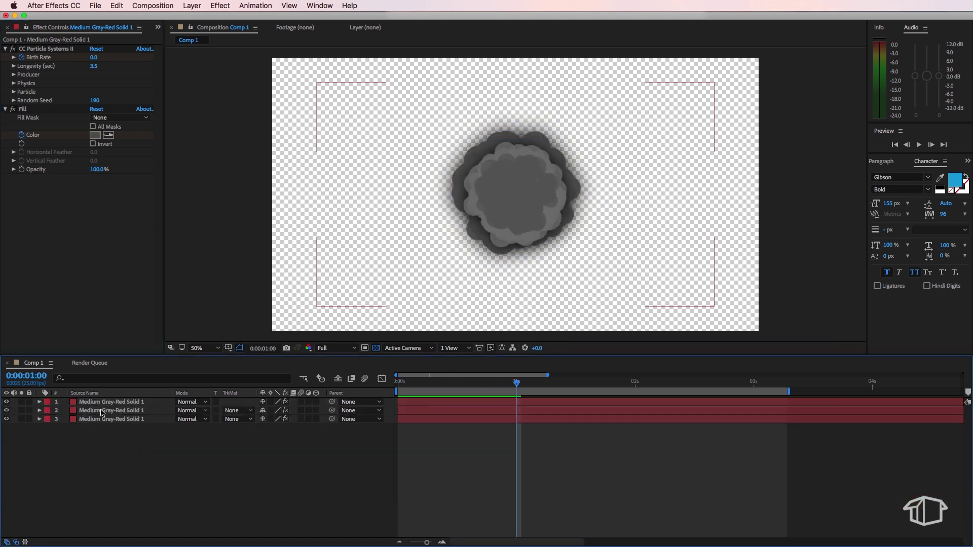
- Duplicate the second solid layer to the top of the layer stack and delete the copy's Glow effect
left_click(103, 410)
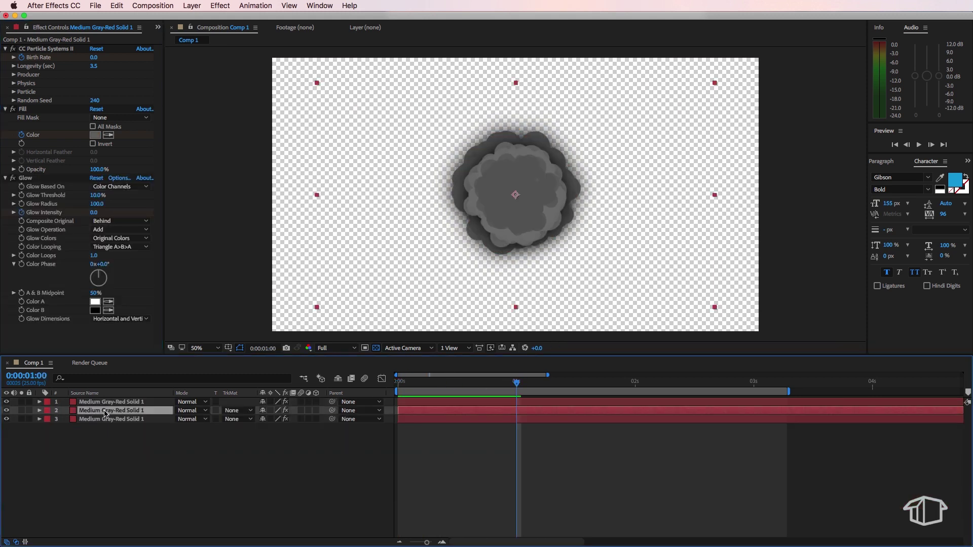
key("super+d")
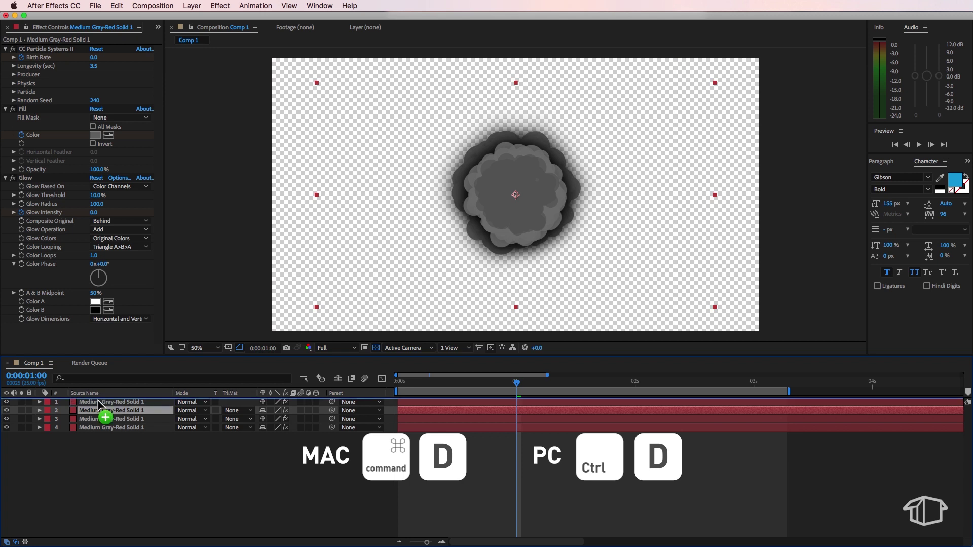
left_click_drag(98, 404, 97, 405)
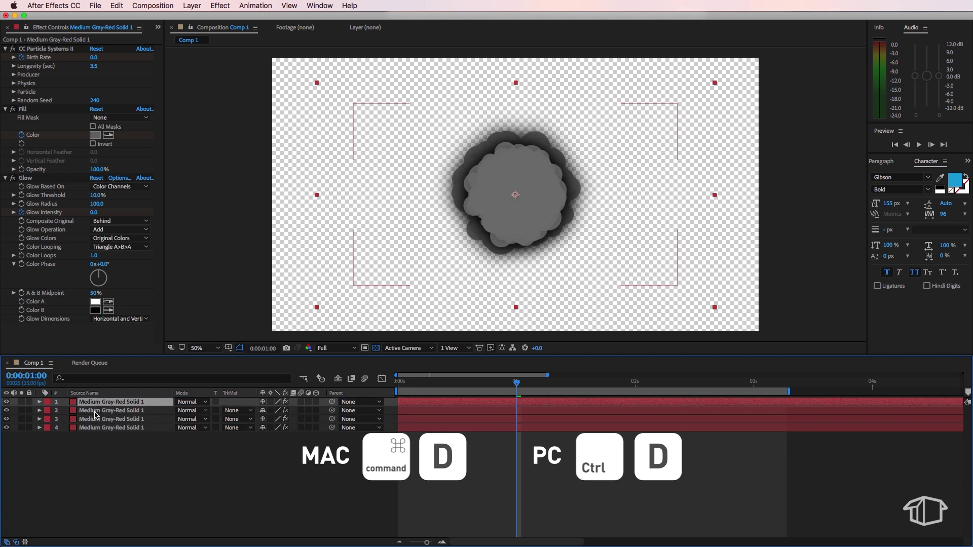
left_click(30, 178)
key("Delete")
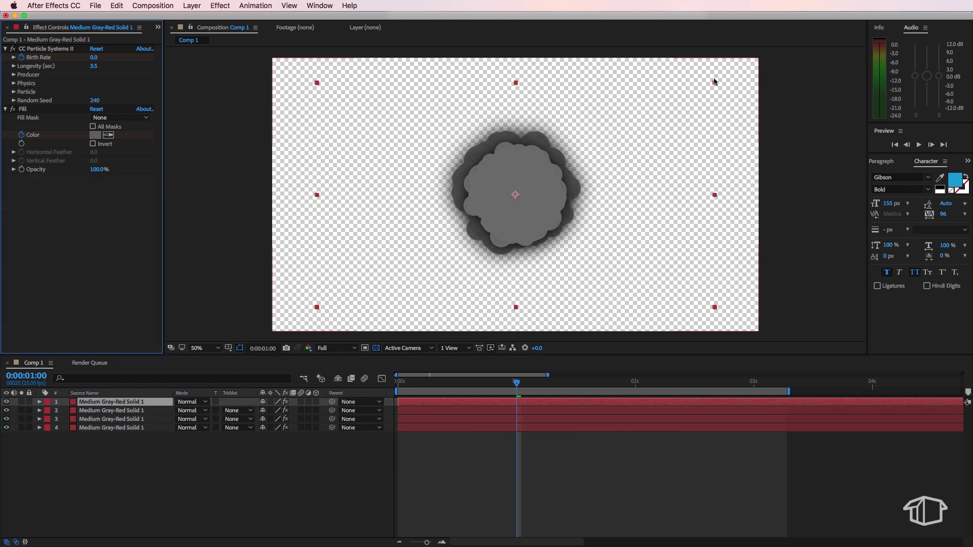
- At frame 11, scale the top layer down slightly smaller than the layer beneath, set its Random Seed to 380 and preview from the start
left_click_drag(468, 386, 449, 389)
left_click_drag(713, 83, 667, 112)
left_click_drag(95, 100, 99, 102)
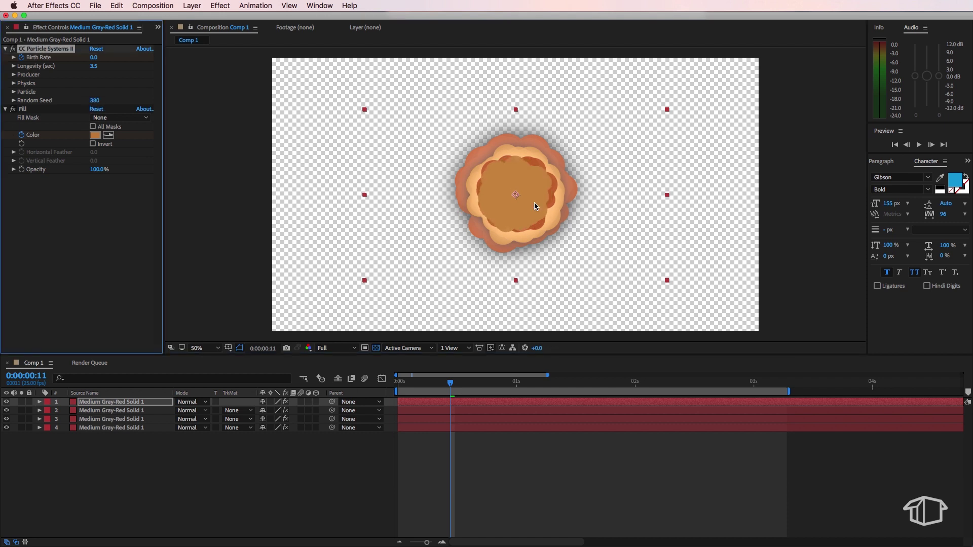
left_click_drag(439, 383, 389, 393)
key("space")
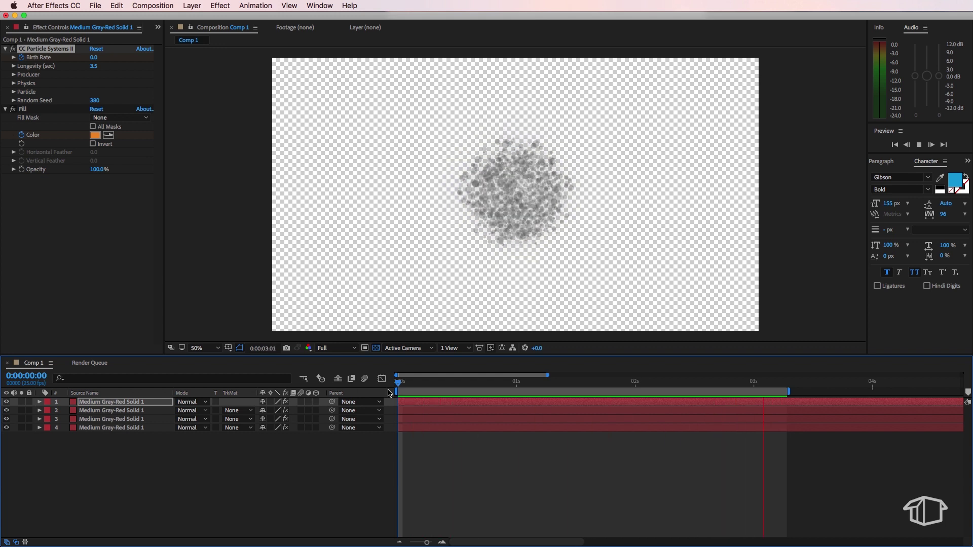
- Review the top layer's keyframes and the Particle Type and Physics Animation options of its CC Particle Systems II effect
key("u")
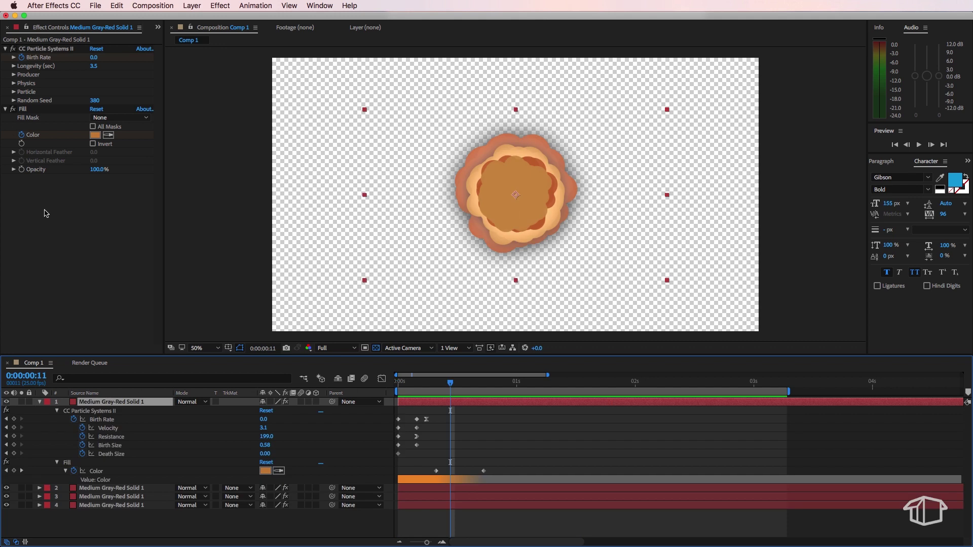
left_click(13, 93)
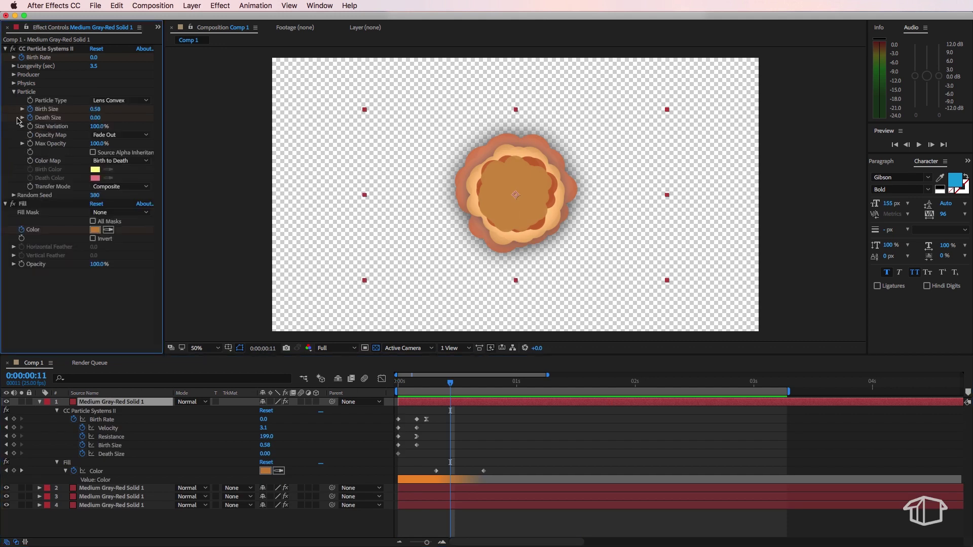
left_click(112, 101)
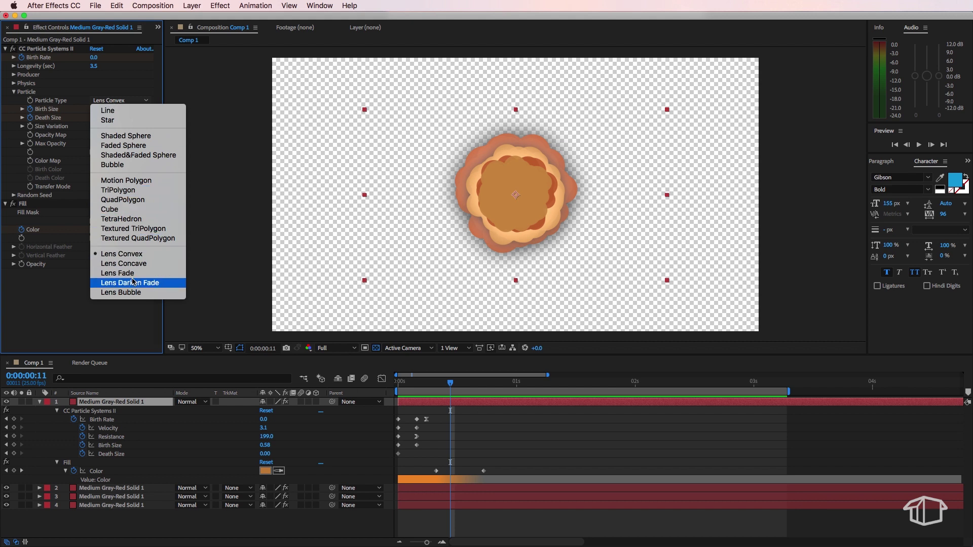
left_click(57, 308)
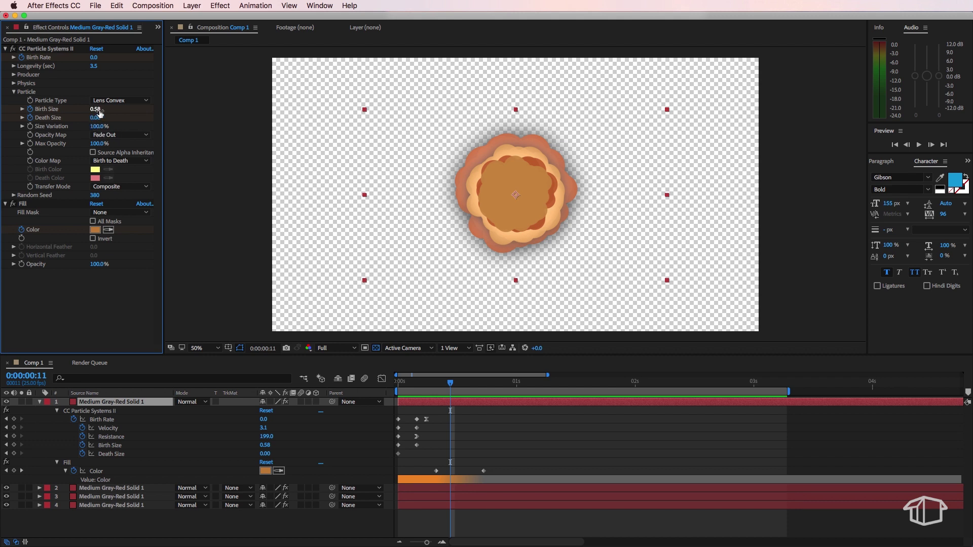
left_click(14, 83)
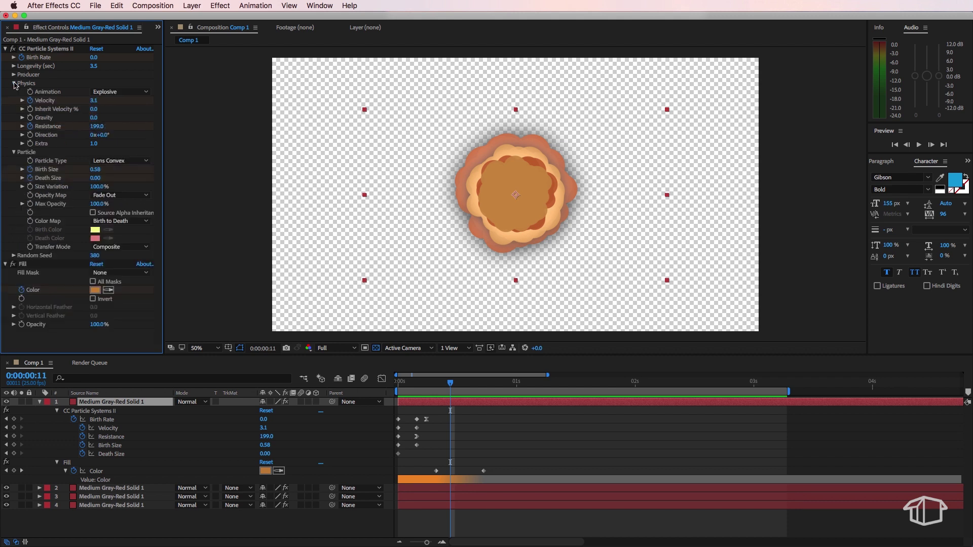
left_click(109, 91)
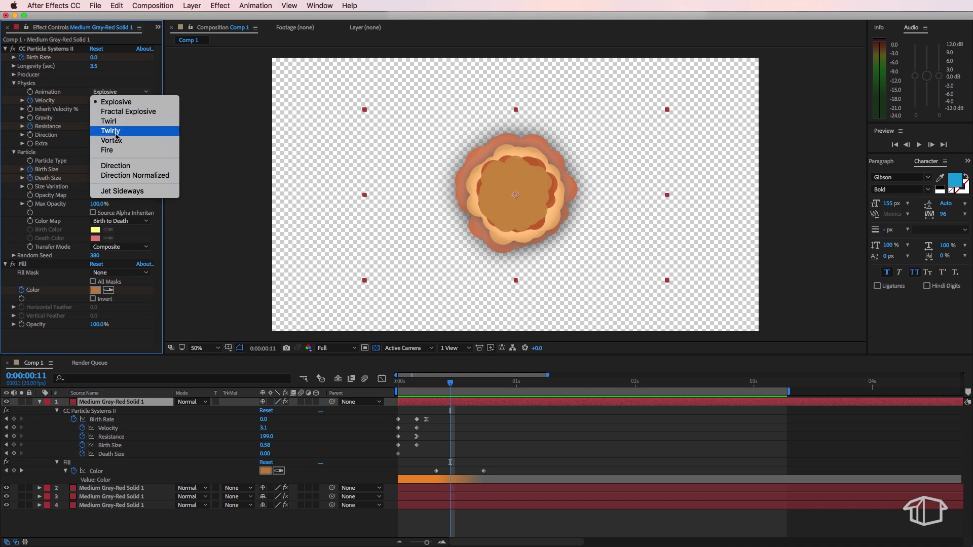
left_click(135, 175)
left_click_drag(451, 398, 485, 398)
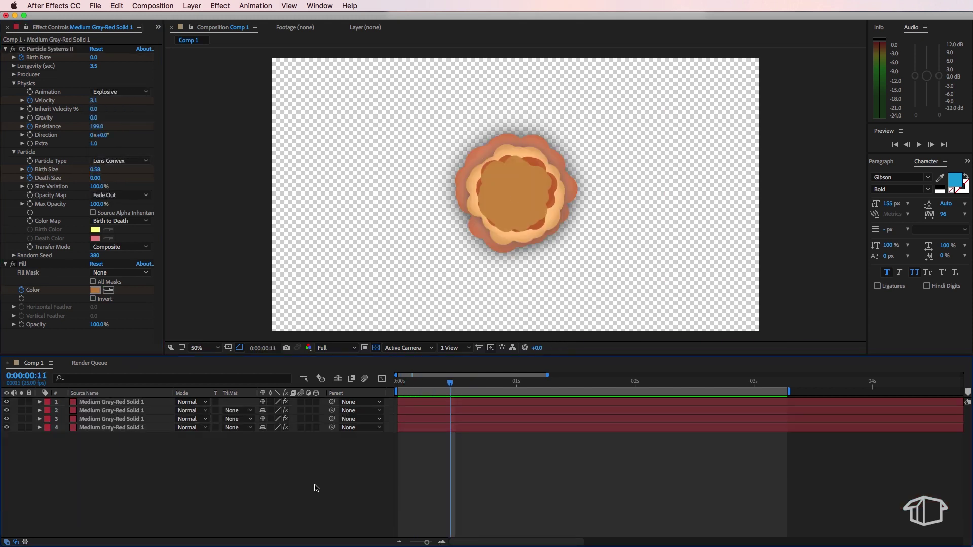
- Enable motion blur for the composition and all four solid layers, and preview the explosion from the start
mouse_move(456, 385)
left_mouse_down()
mouse_move(422, 384)
mouse_move(451, 384)
left_mouse_up()
left_click(364, 378)
left_click_drag(301, 402, 301, 428)
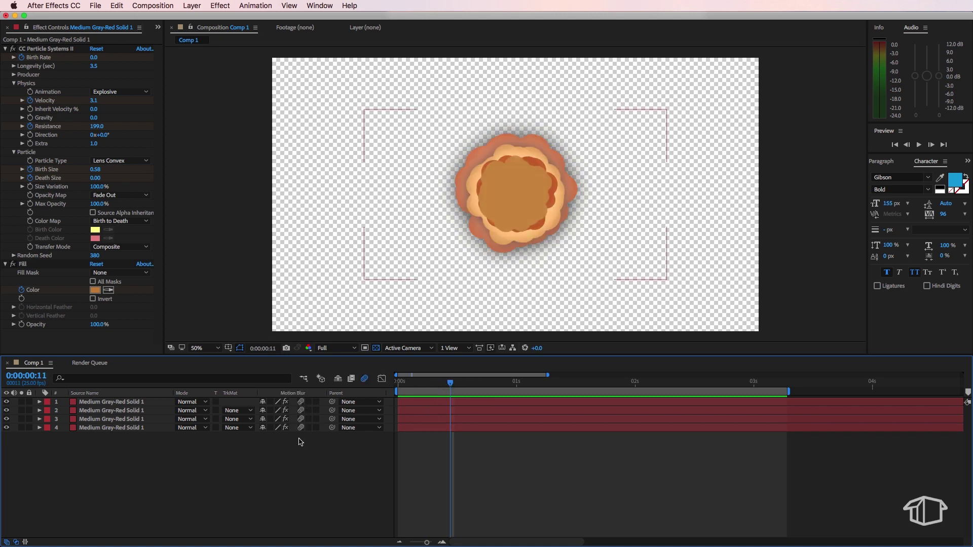
left_click_drag(450, 383, 396, 394)
key("space")
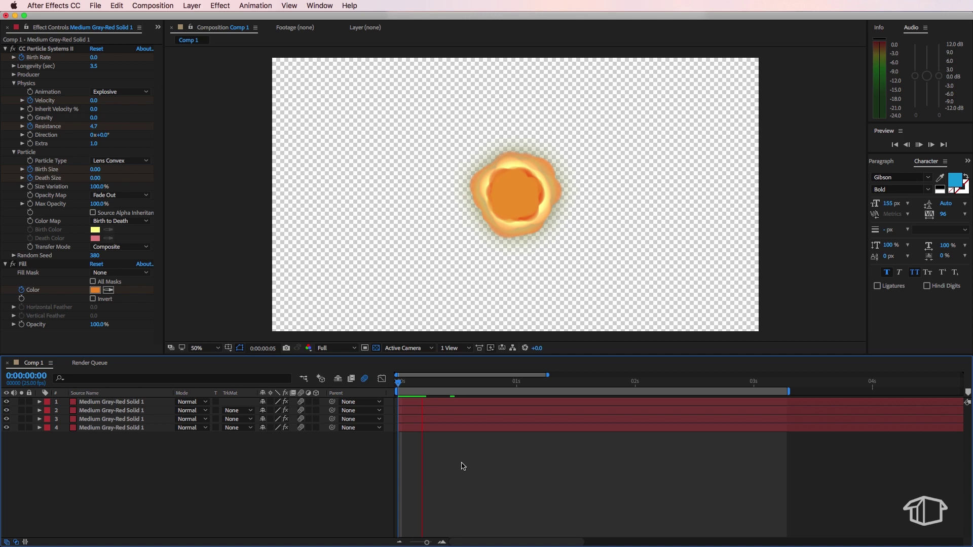
- Reveal the top layer's keyframes and play the motion-blurred explosion
left_click(428, 402)
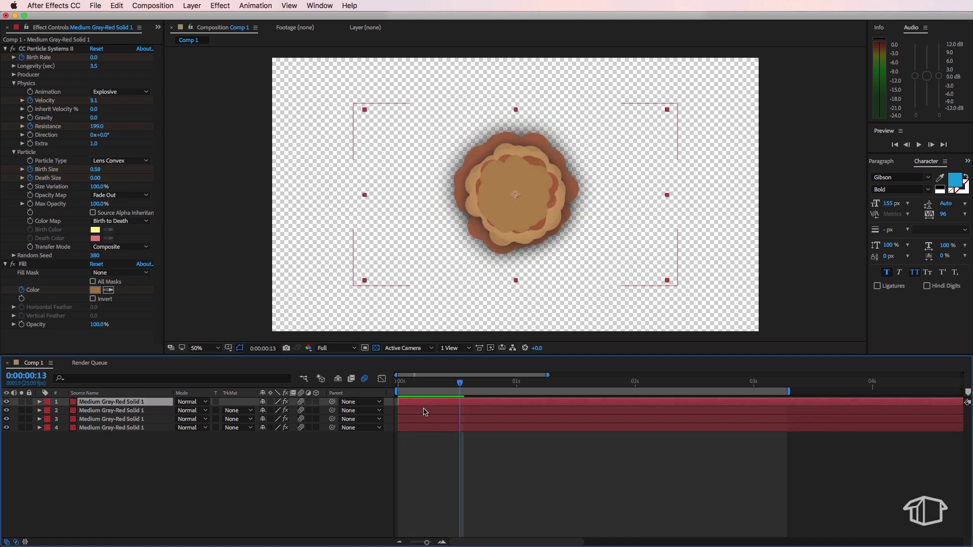
key("u")
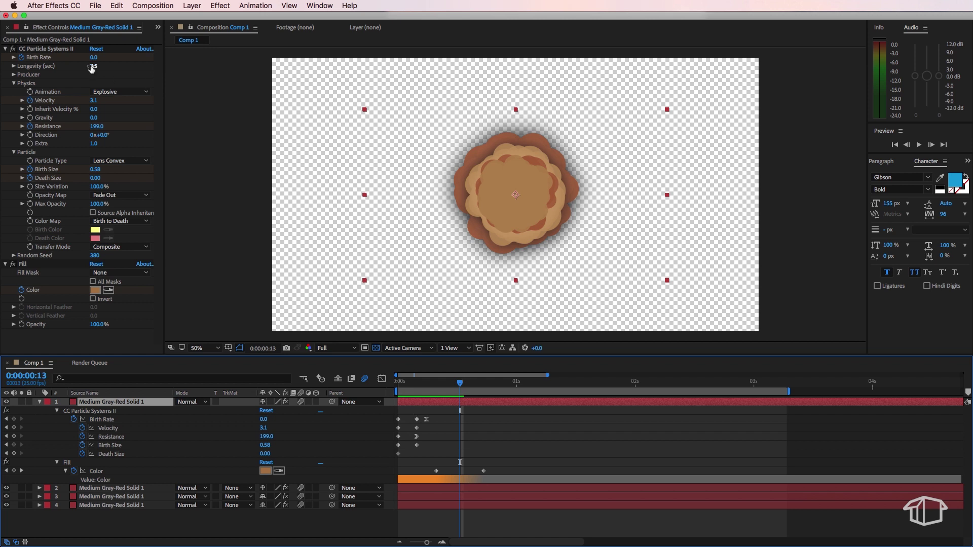
key("space")
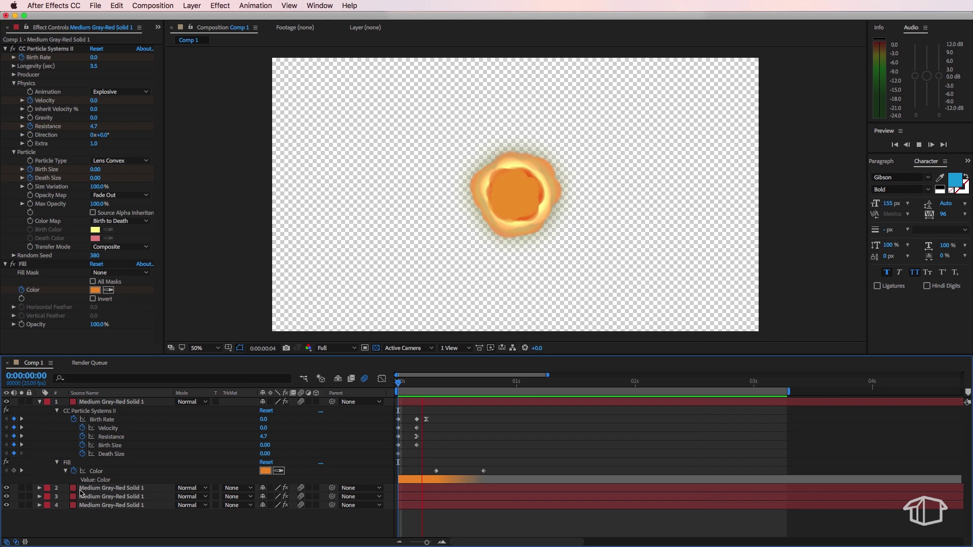